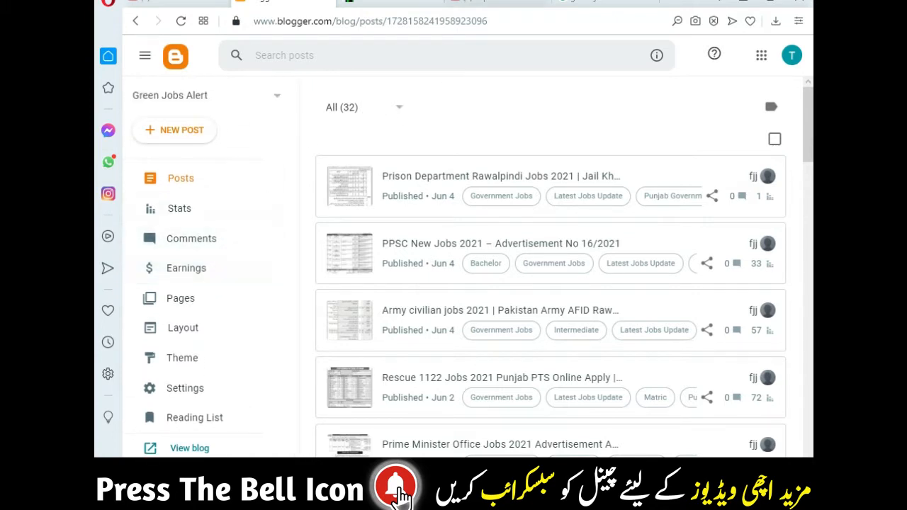
Scroll the YouTube channel's uploads, starting from the Google Adsense Approval on blogger 2021 video
left_click(152, 5)
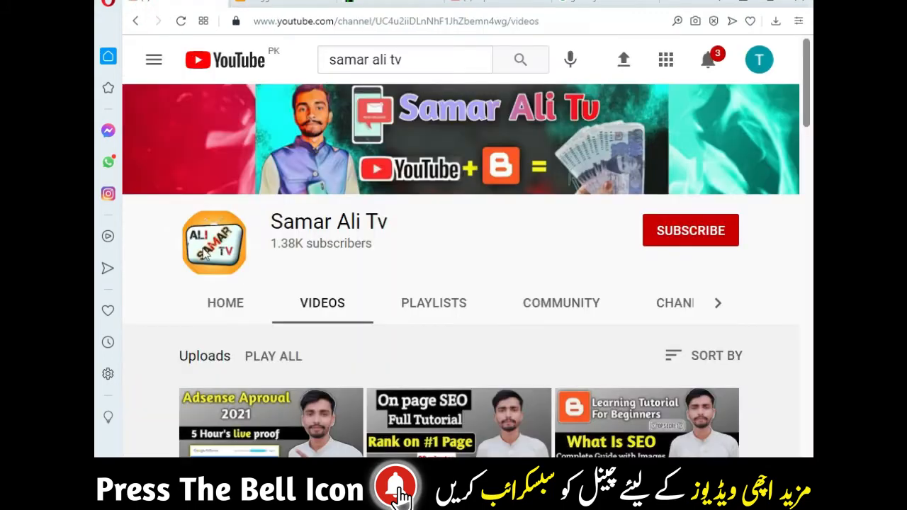
scroll(138, 253, "down", 2)
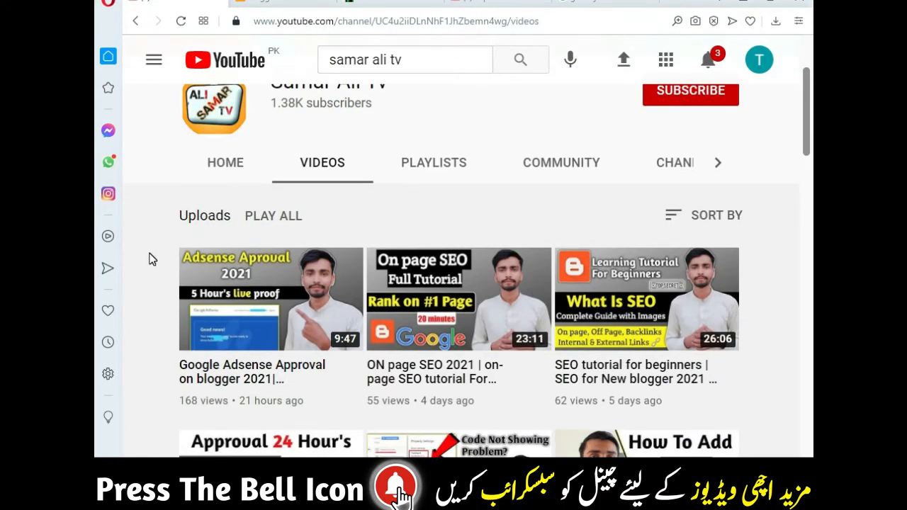
scroll(151, 261, "down", 1)
mouse_move(193, 327)
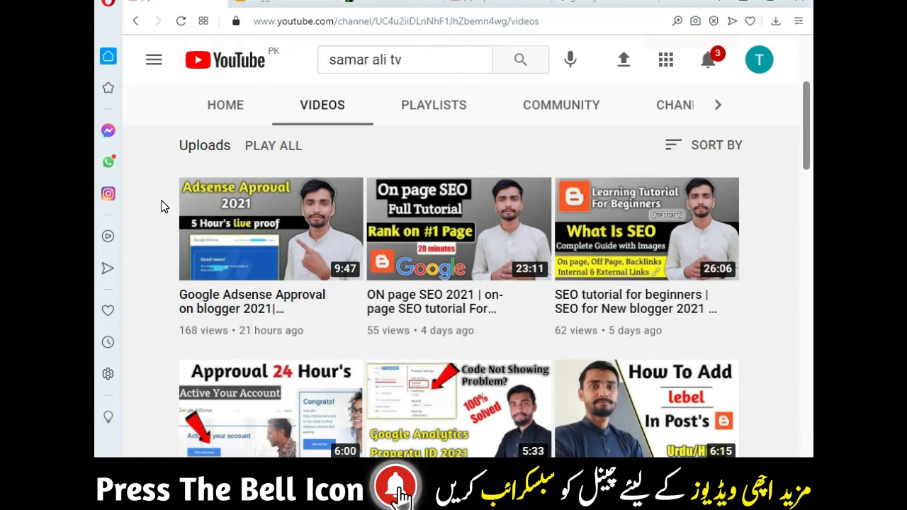
mouse_move(181, 227)
Return to the Green Jobs Alert blog in Blogger and open its Earnings page
left_click(281, 2)
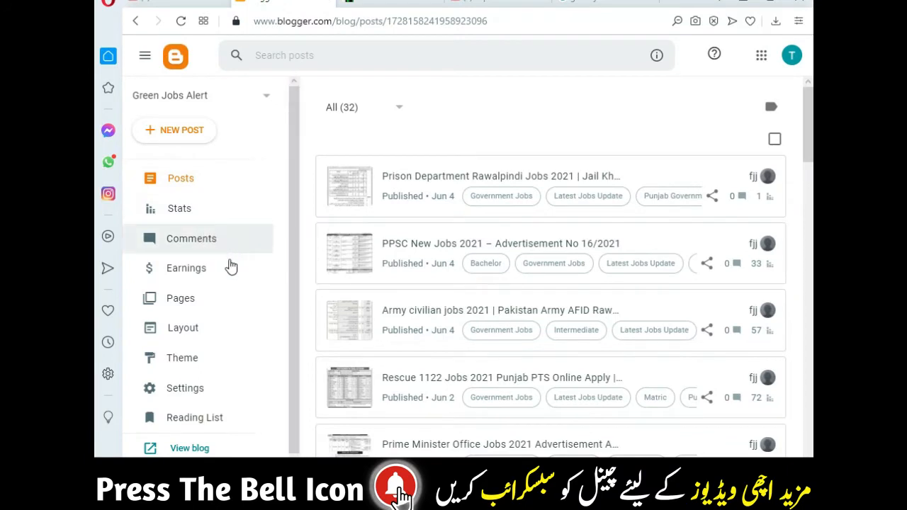
left_click(184, 274)
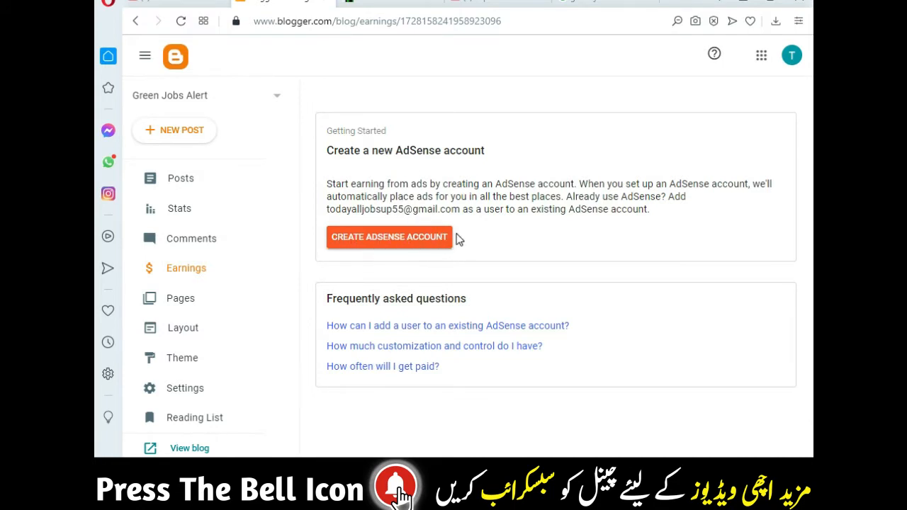
Start a new AdSense account and review the signed-in e-mail and greenjobsalert.com website address
left_click(393, 241)
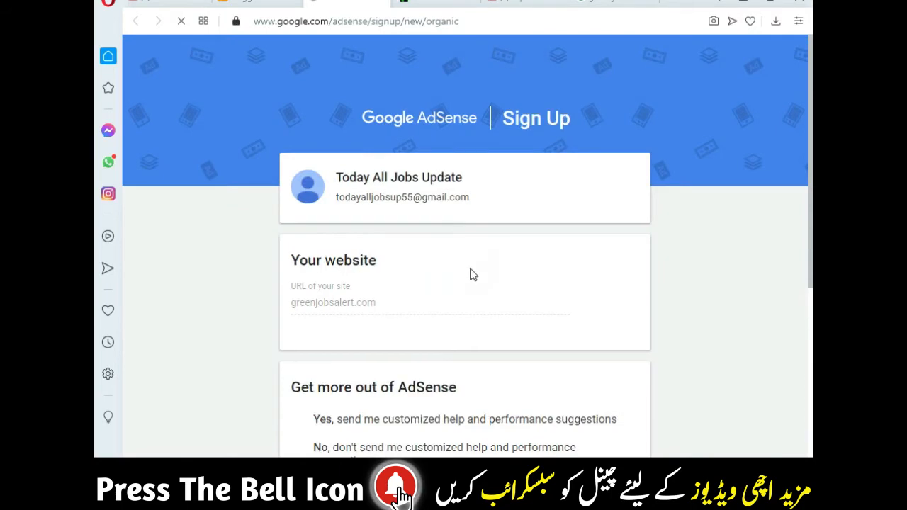
scroll(440, 262, "down", 4)
scroll(401, 241, "up", 4)
left_click_drag(335, 197, 481, 204)
left_click(343, 299)
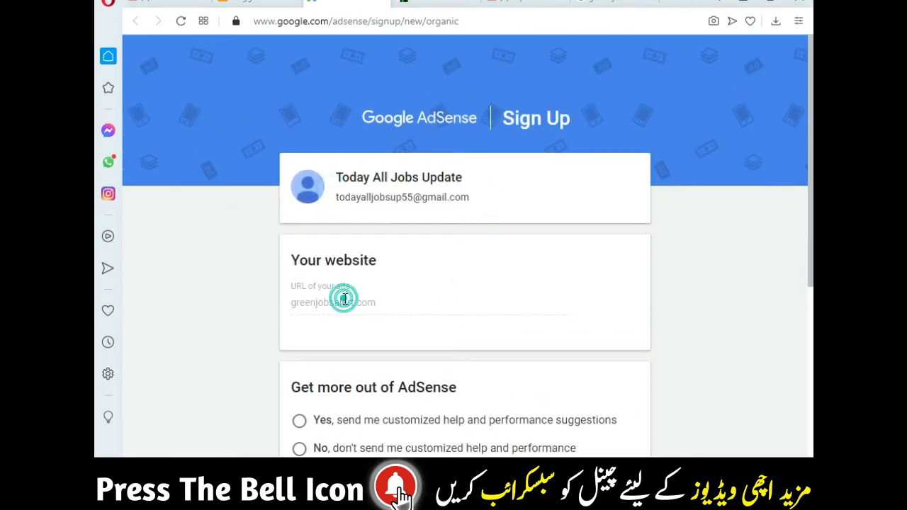
scroll(396, 303, "down", 2)
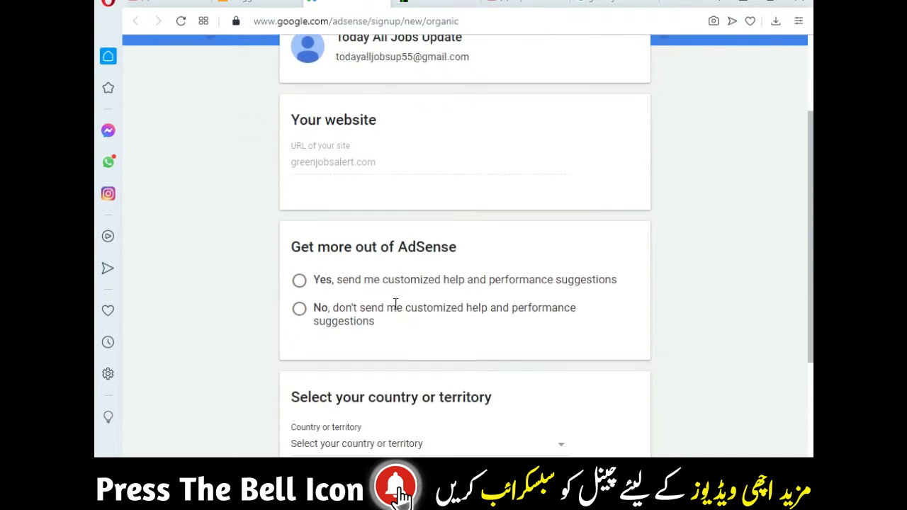
Opt in to customized help and suggestions and choose Pakistan as the country
left_click(300, 284)
scroll(354, 324, "down", 2)
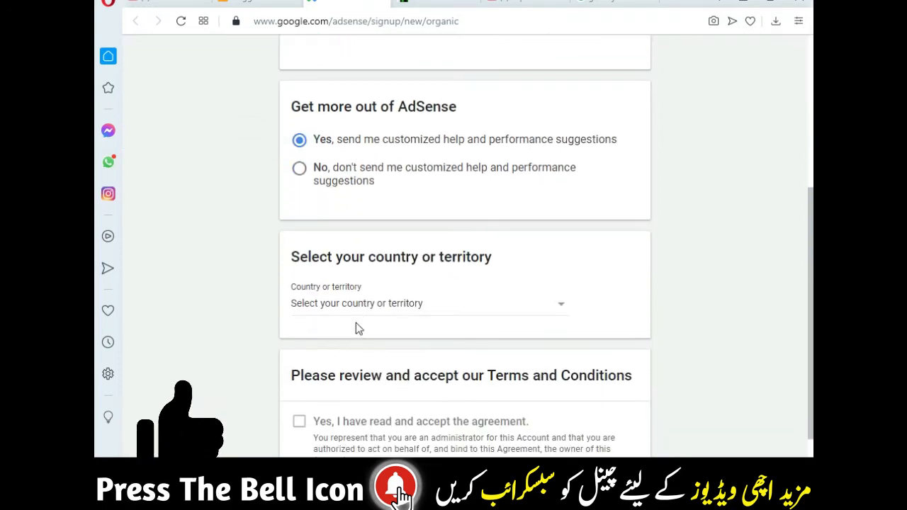
left_click(380, 314)
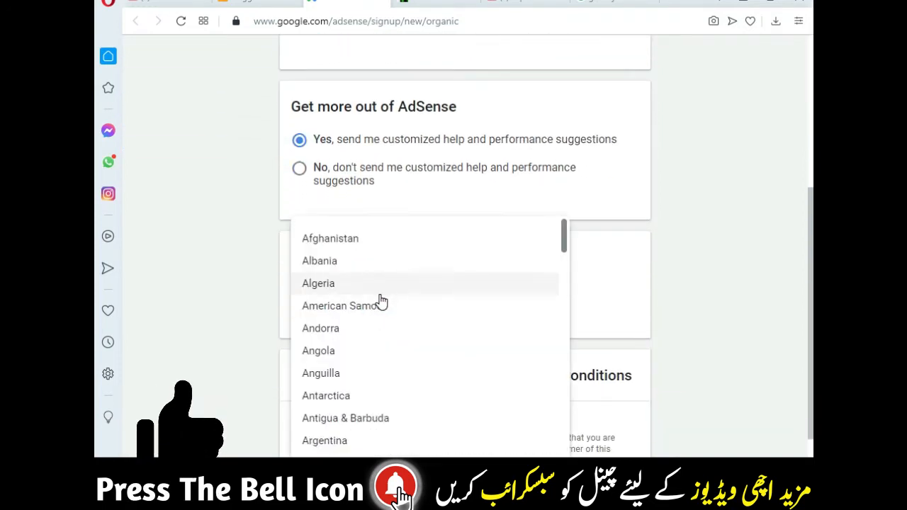
scroll(381, 301, "down", 20)
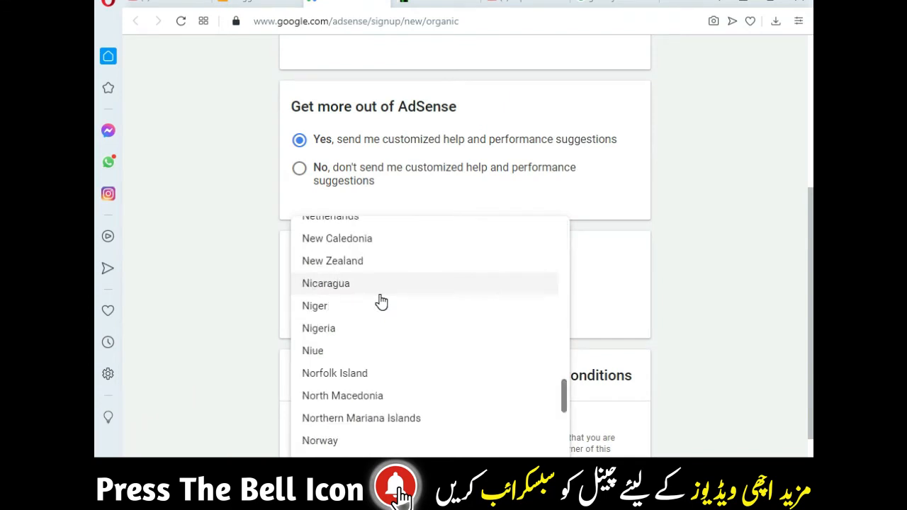
left_click(362, 349)
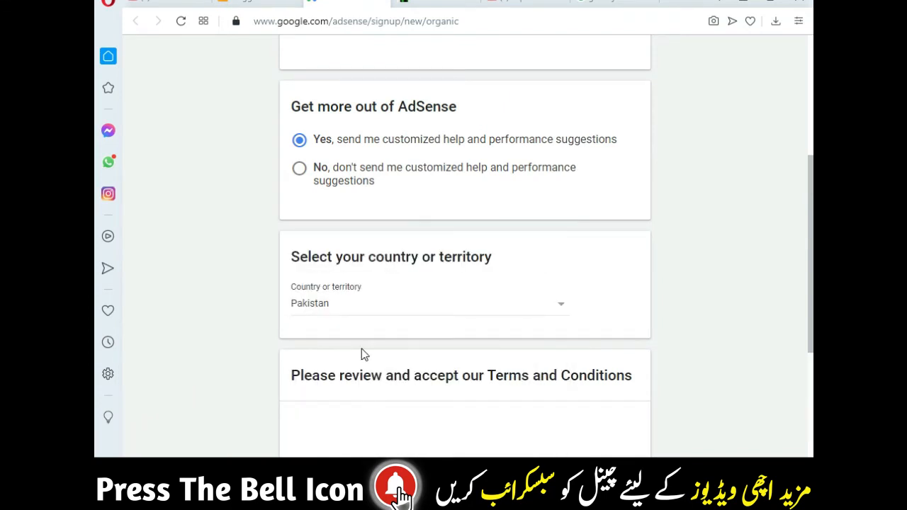
scroll(361, 349, "down", 3)
scroll(325, 305, "down", 20)
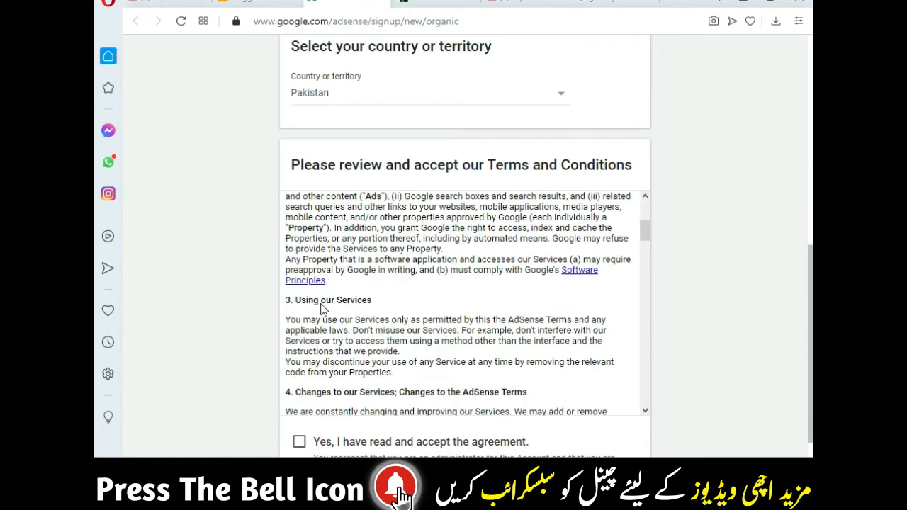
scroll(327, 364, "down", 3)
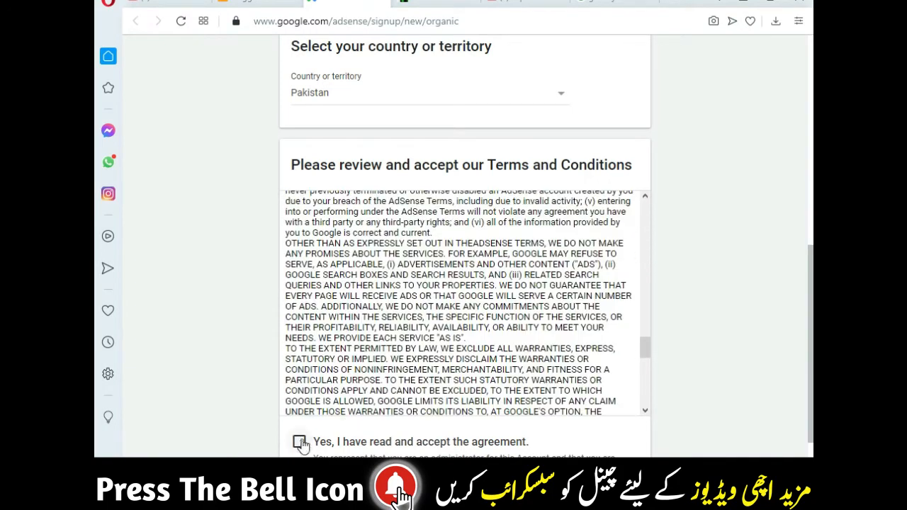
Accept the AdSense terms agreement and submit the signup to create the account
left_click(299, 441)
scroll(367, 448, "down", 2)
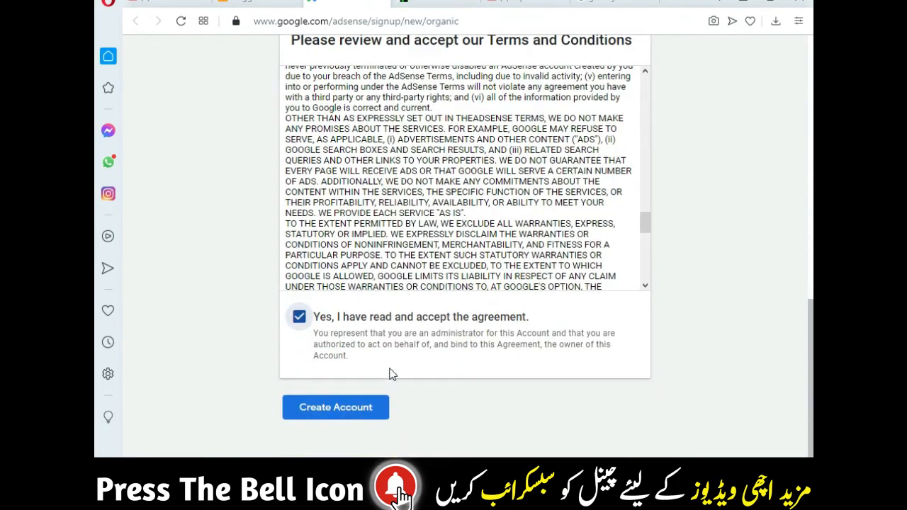
scroll(685, 372, "up", 5)
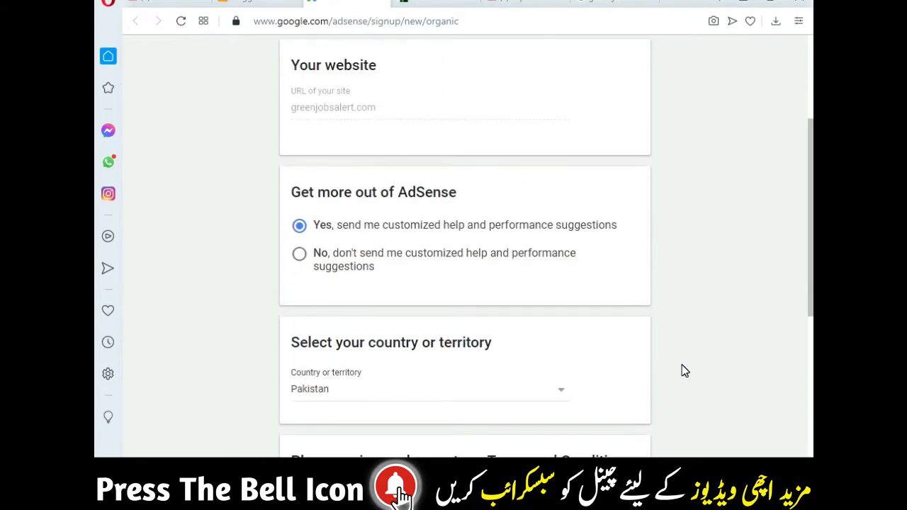
scroll(682, 371, "up", 1)
scroll(682, 371, "down", 6)
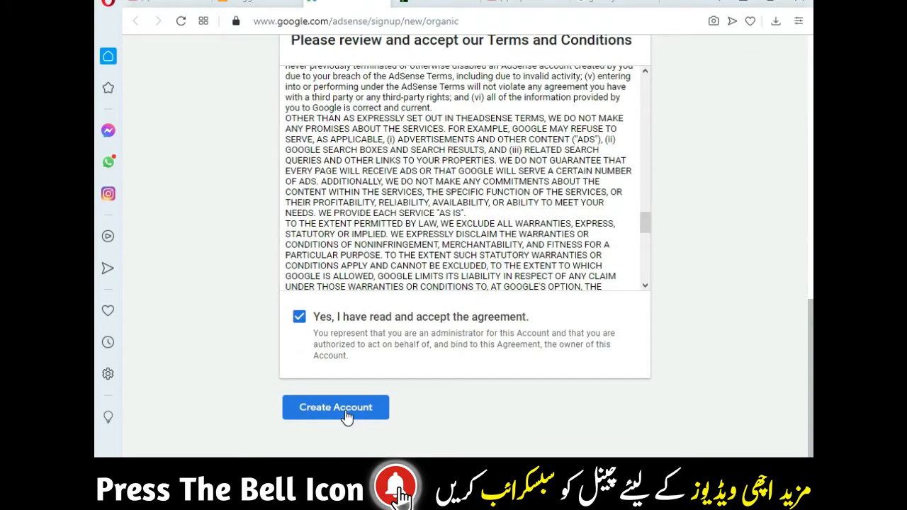
left_click(345, 410)
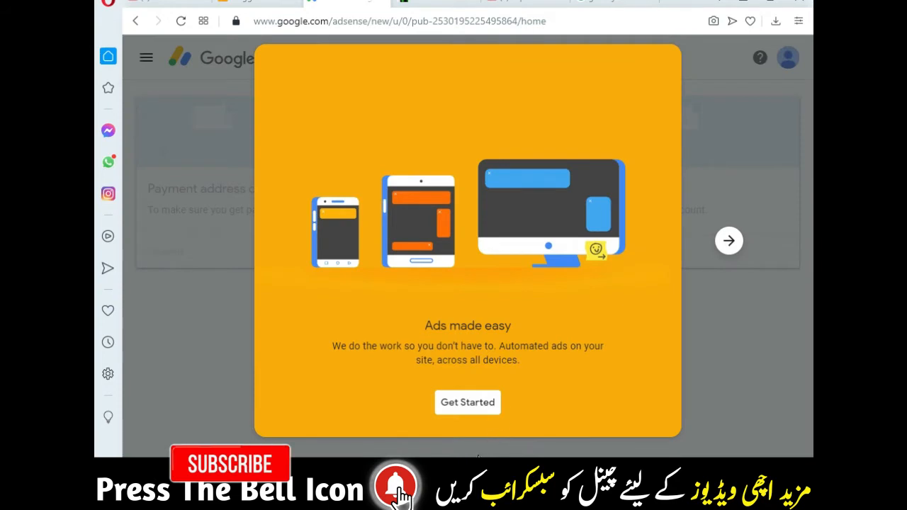
Advance through the welcome slides to the last one and finish the tour with Get Started
left_click(732, 242)
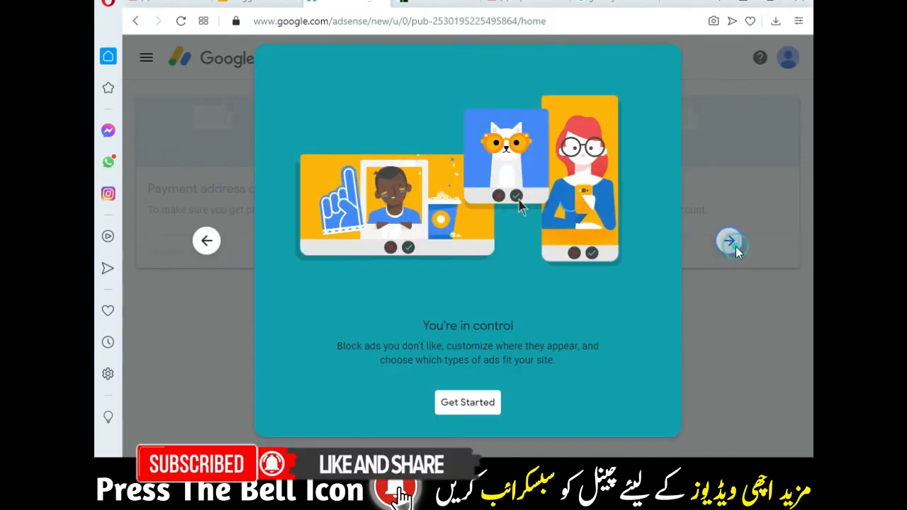
left_click(734, 245)
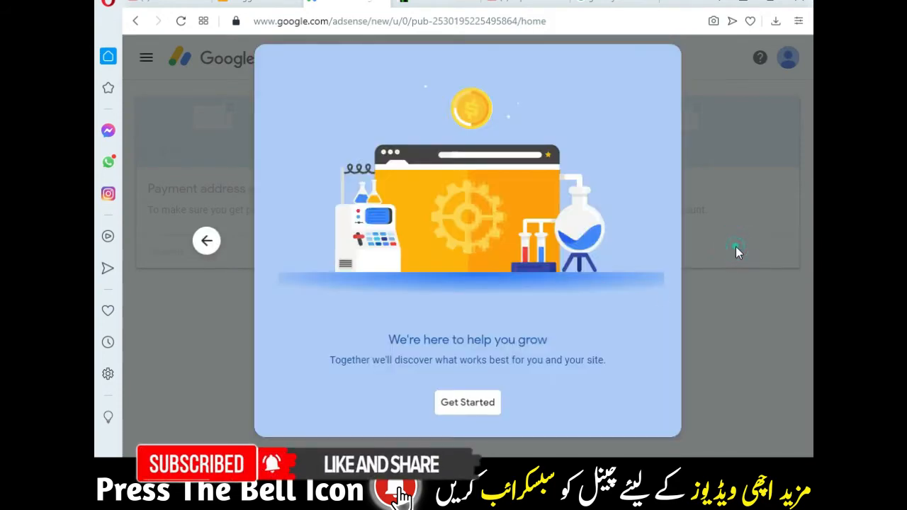
left_click(462, 403)
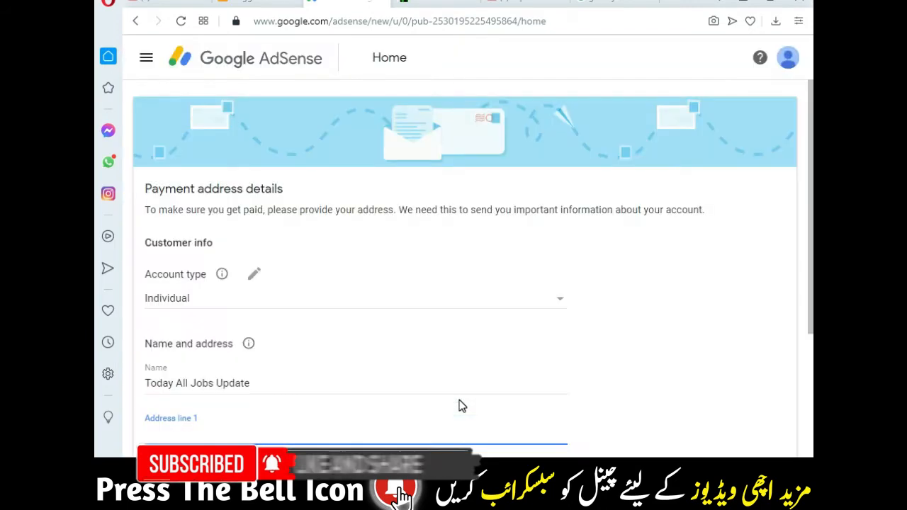
Correct the payee name in the payment form so its first letter is uppercase
left_click(142, 188)
left_click(320, 192)
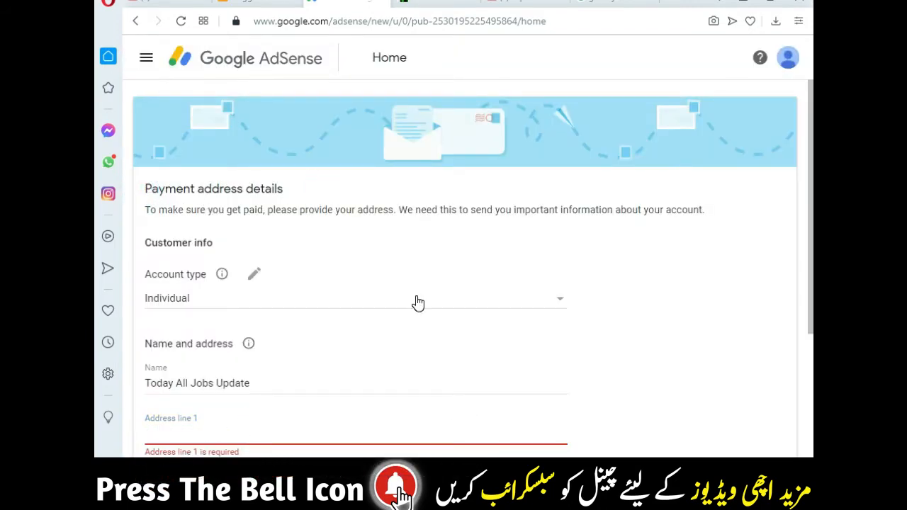
scroll(418, 304, "down", 1)
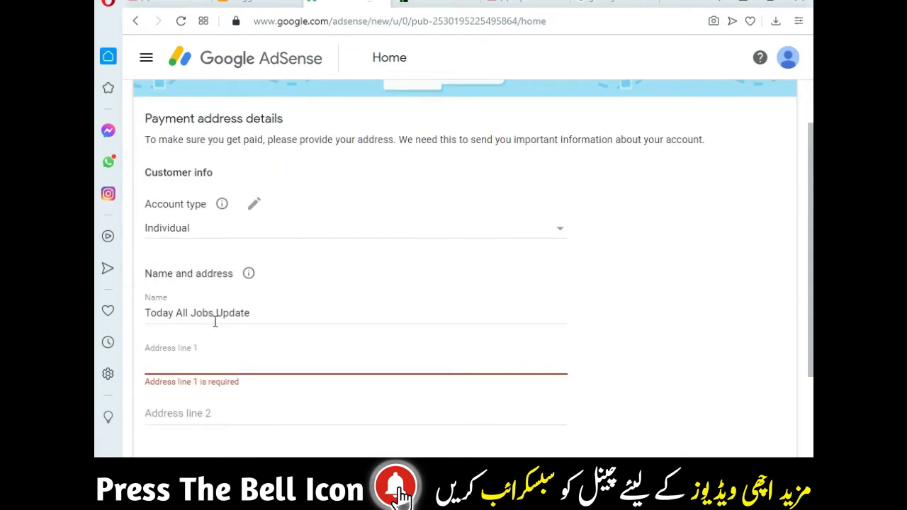
left_click(176, 310)
key("ctrl+a")
key("BackSpace")
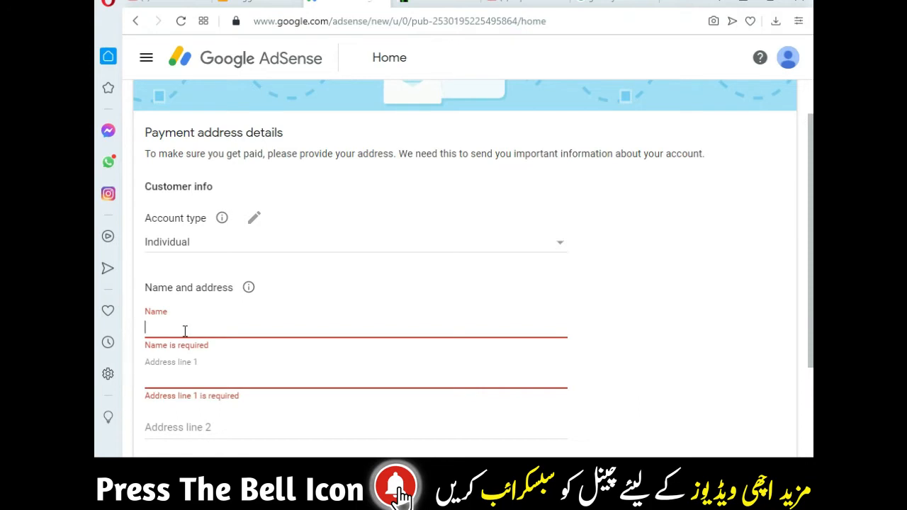
type("muhammad Parveez")
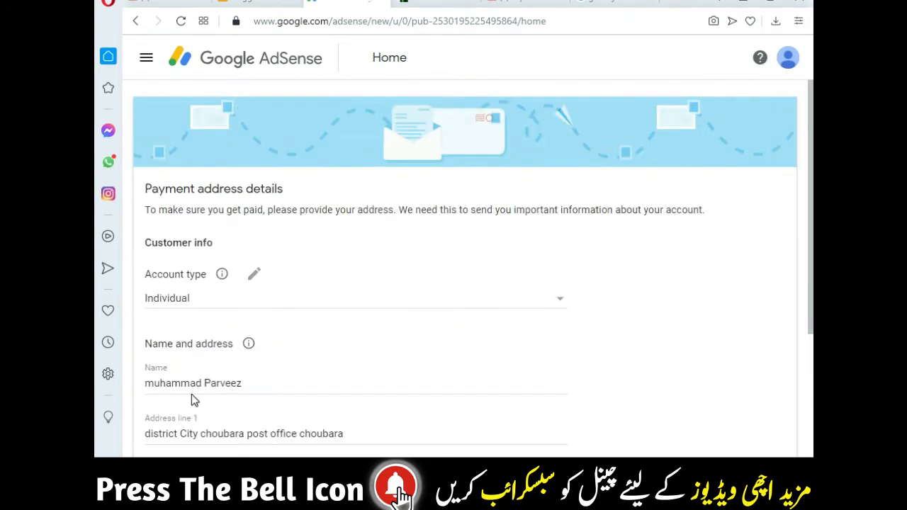
left_click(154, 386)
key("BackSpace")
type("m")
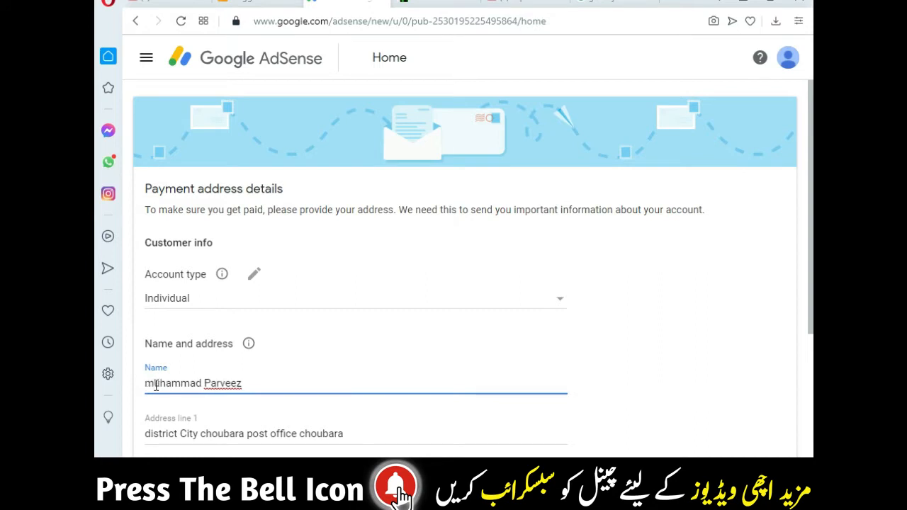
key("BackSpace")
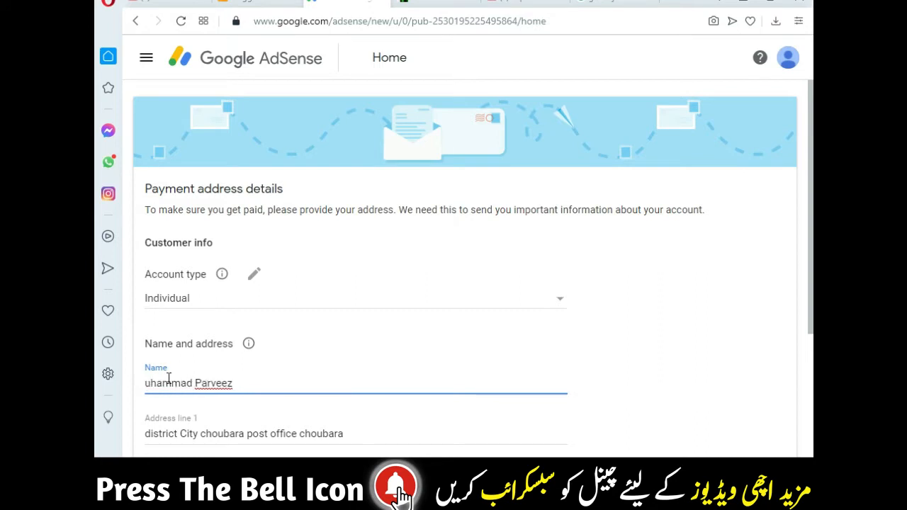
type("M")
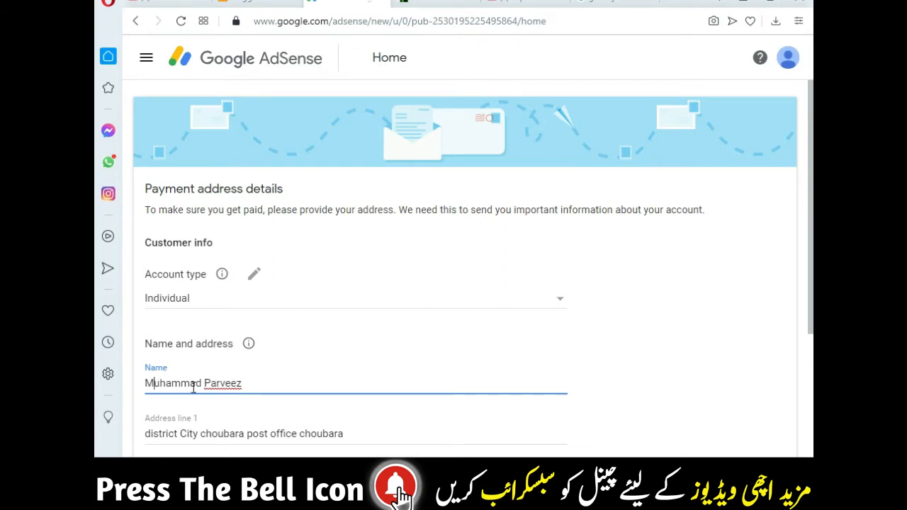
Check City and Postal code, leave Phone empty, and submit the payment address
scroll(248, 405, "down", 1)
scroll(221, 361, "down", 1)
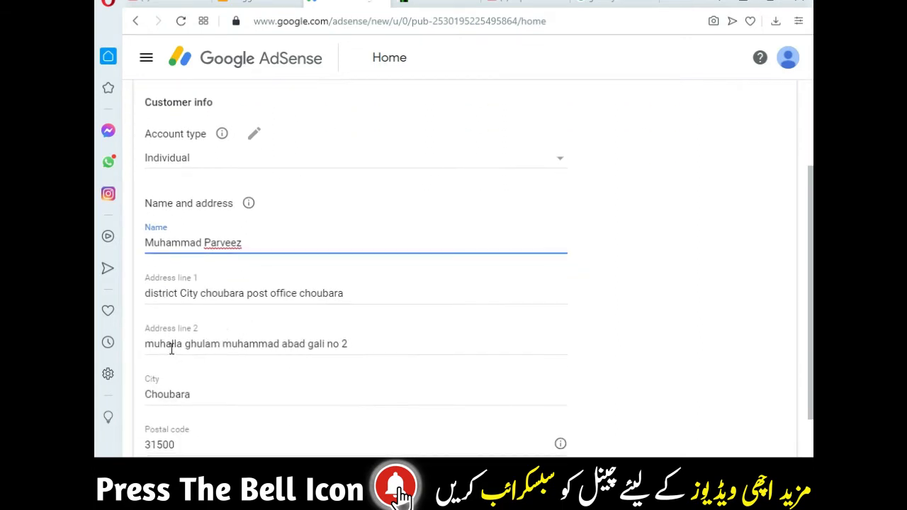
scroll(249, 347, "down", 2)
left_click(151, 266)
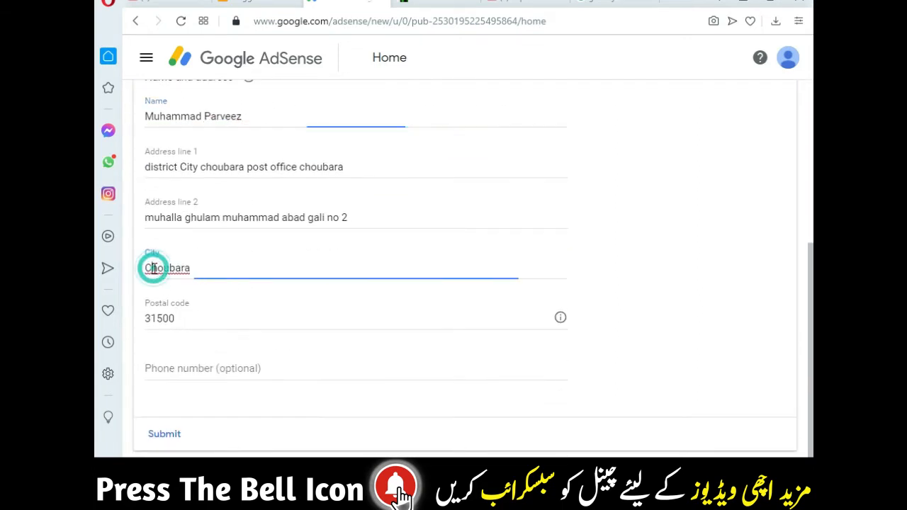
left_click(167, 312)
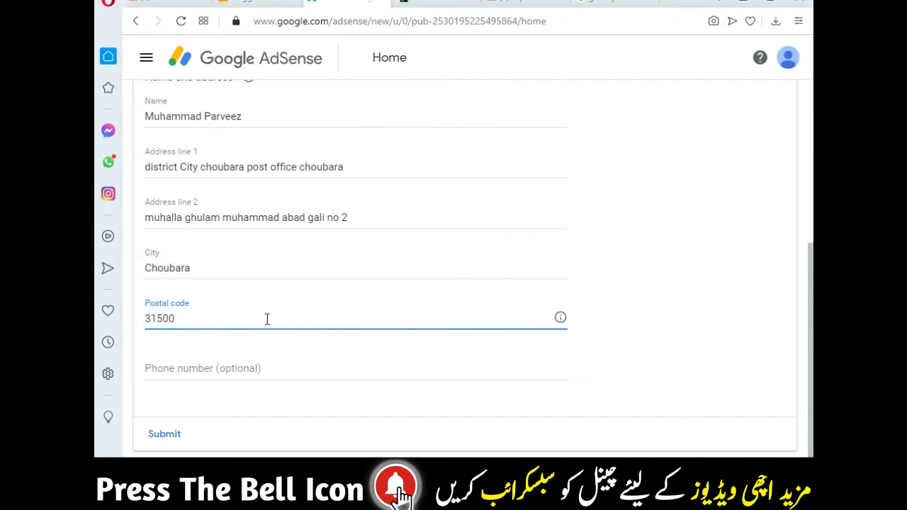
left_click(221, 365)
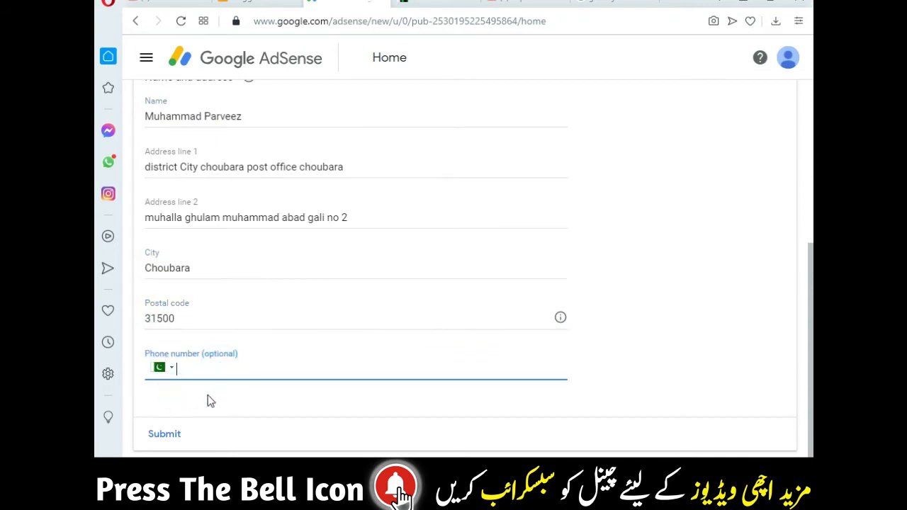
left_click(227, 394)
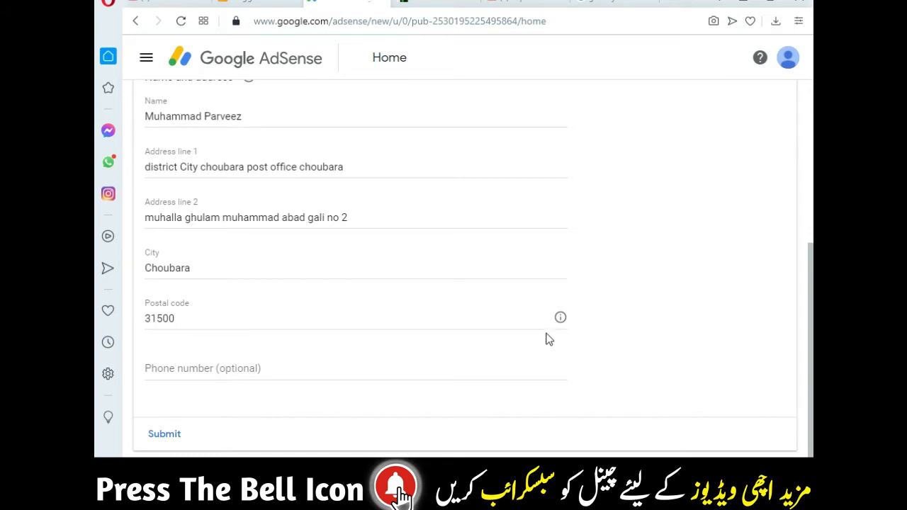
left_click(164, 436)
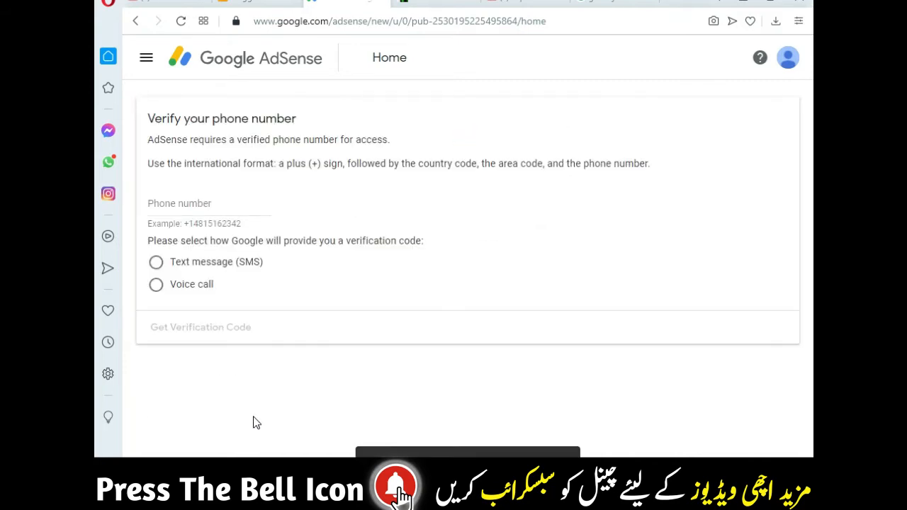
Enter the phone number and request a verification code by text message (SMS)
left_click_drag(152, 136, 267, 124)
left_click(202, 208)
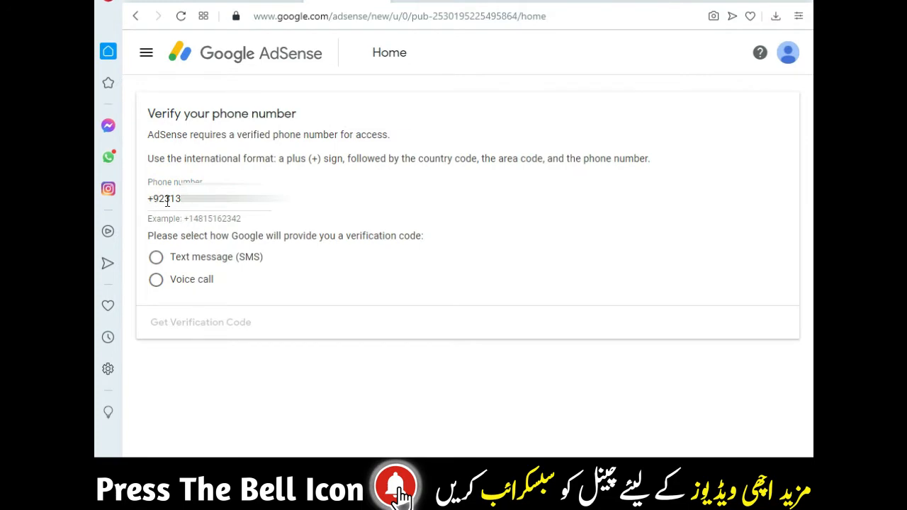
left_click(156, 258)
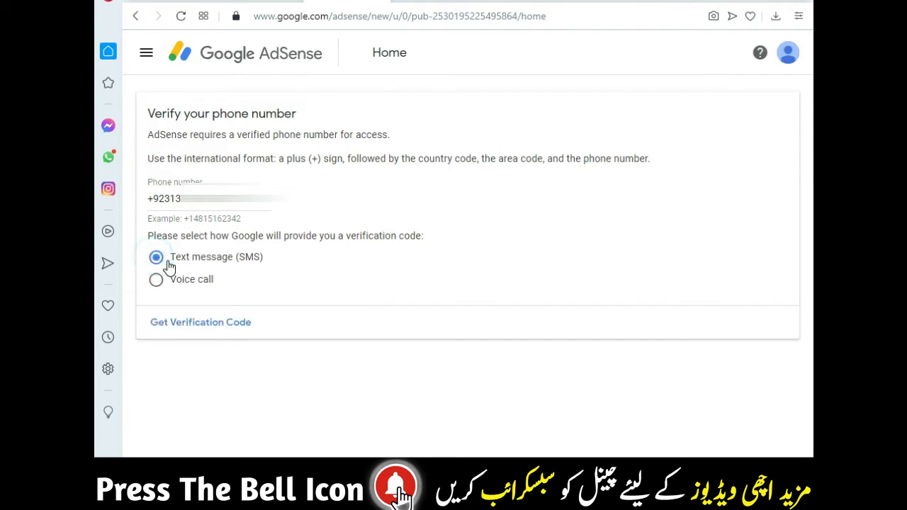
left_click(197, 325)
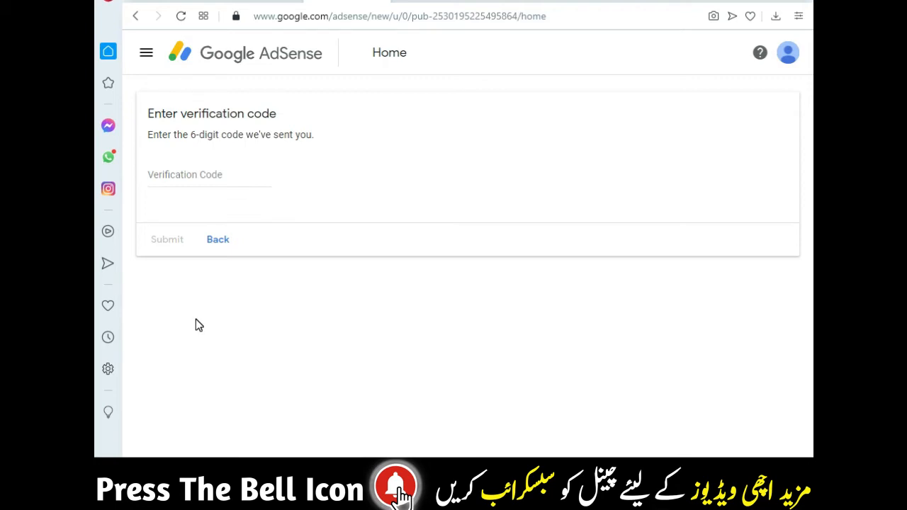
Paste the six-digit verification code and submit it
left_click(203, 178)
key("ctrl+v")
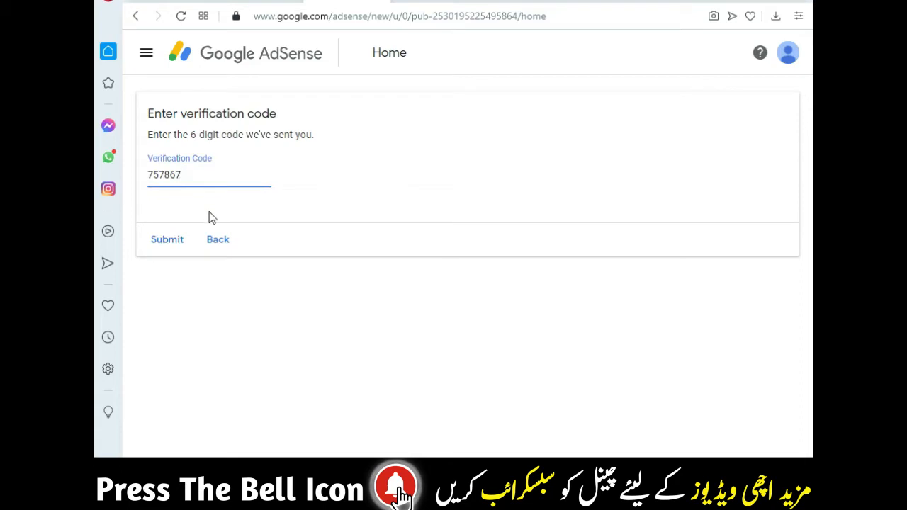
left_click(166, 239)
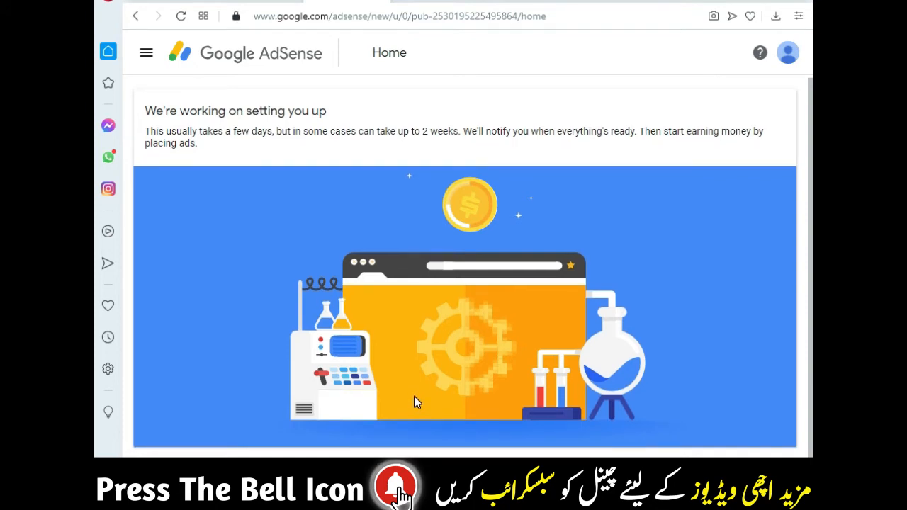
Go to Sites from the AdSense navigation menu, which shows no sites yet
left_click(146, 53)
left_click(460, 139)
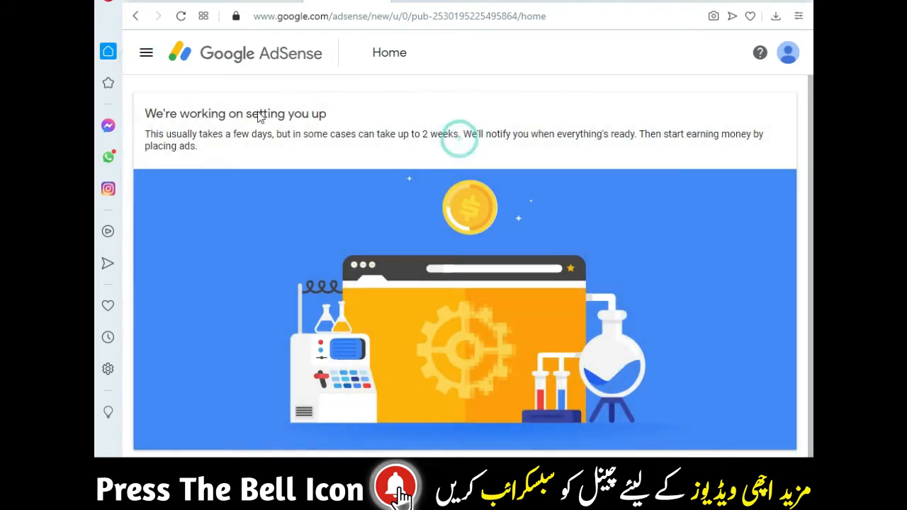
left_click(146, 52)
left_click(198, 172)
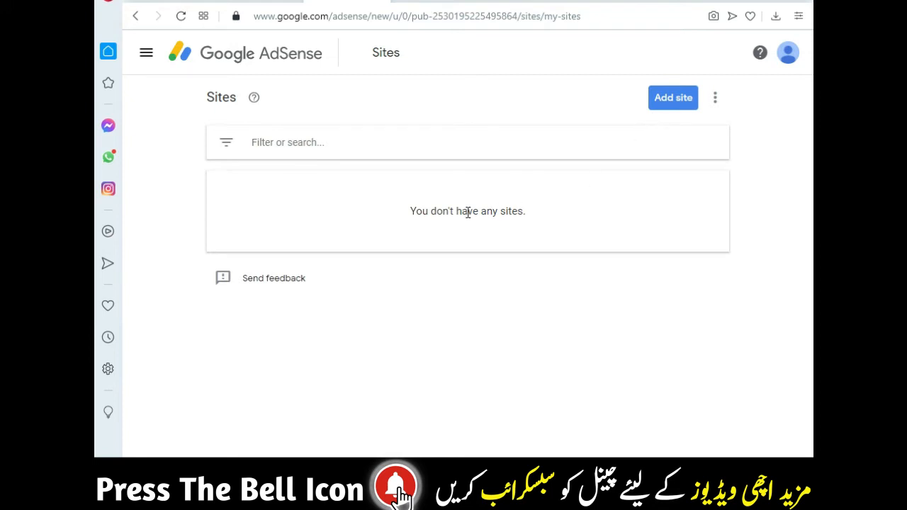
Start adding a site and paste the blog's web address copied from the live blog
left_click(663, 95)
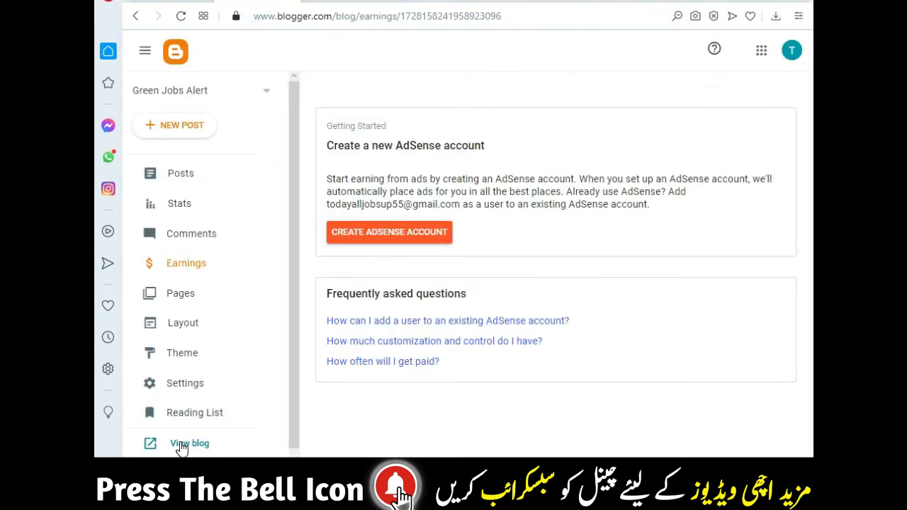
left_click(179, 442)
left_click(339, 23)
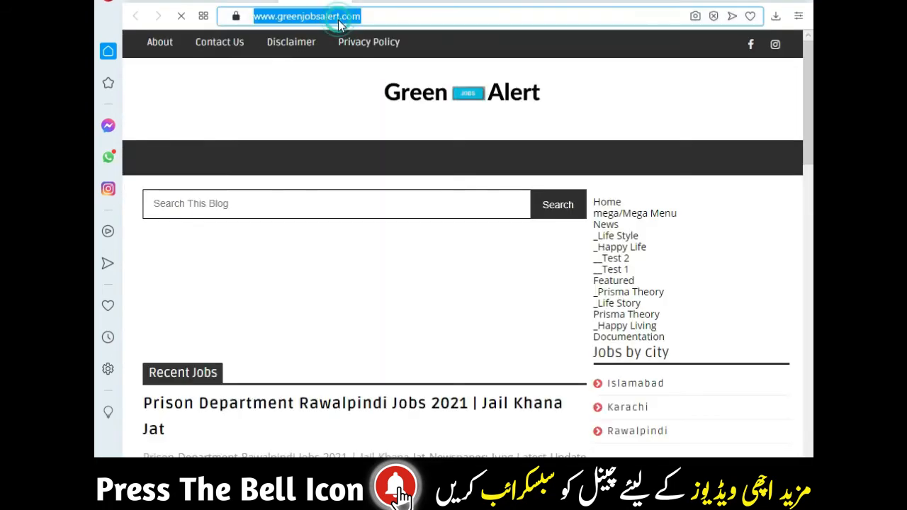
right_click(339, 23)
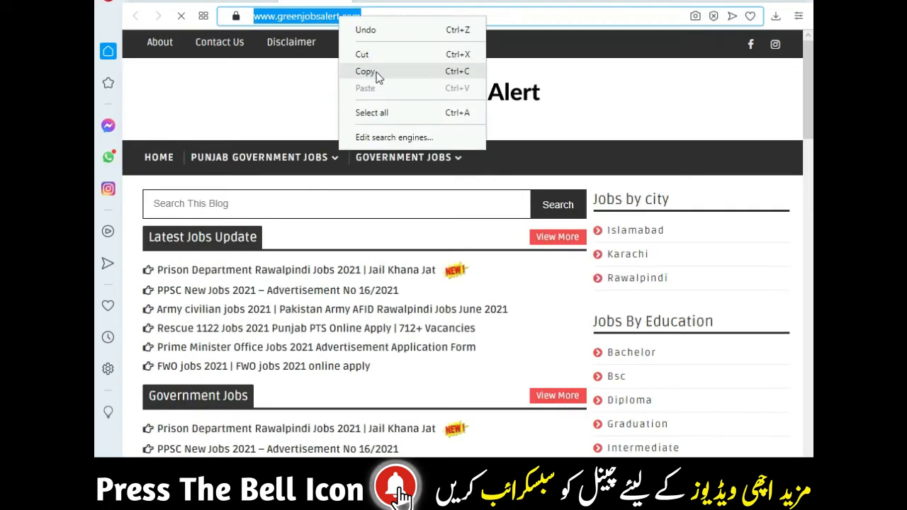
left_click(377, 75)
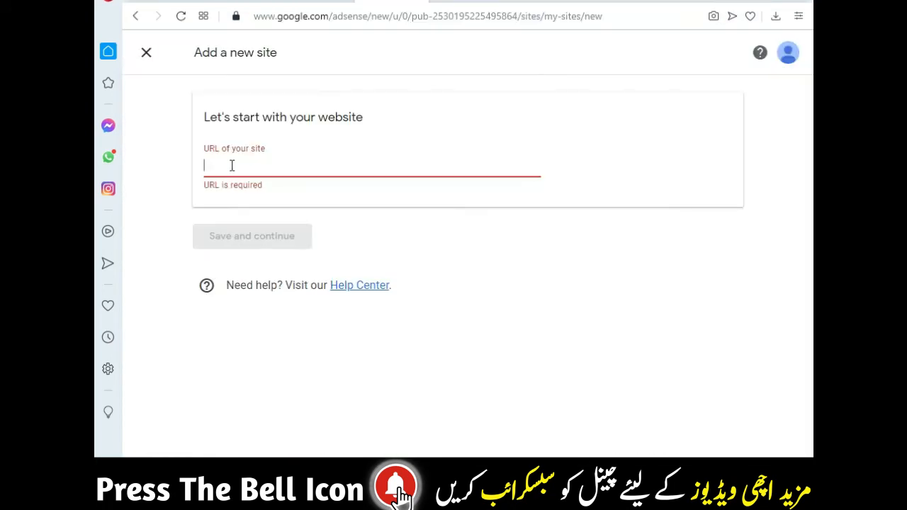
right_click(231, 166)
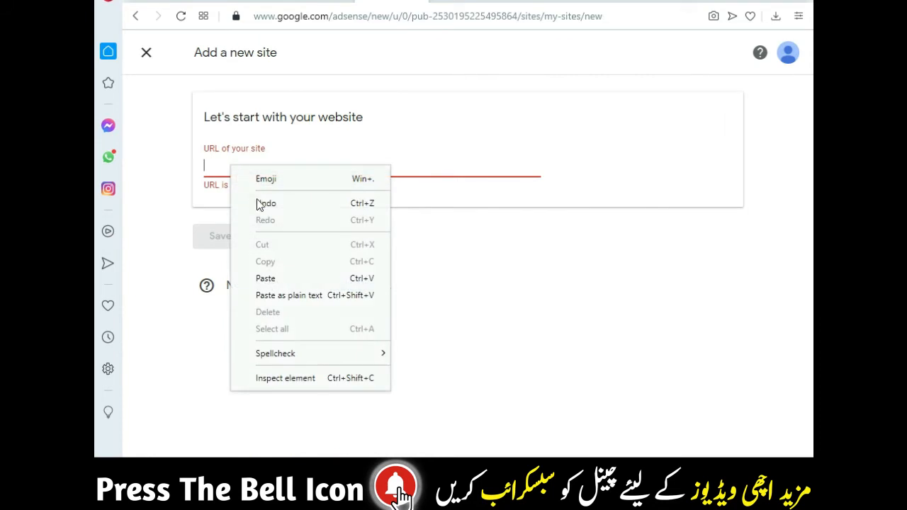
left_click(267, 278)
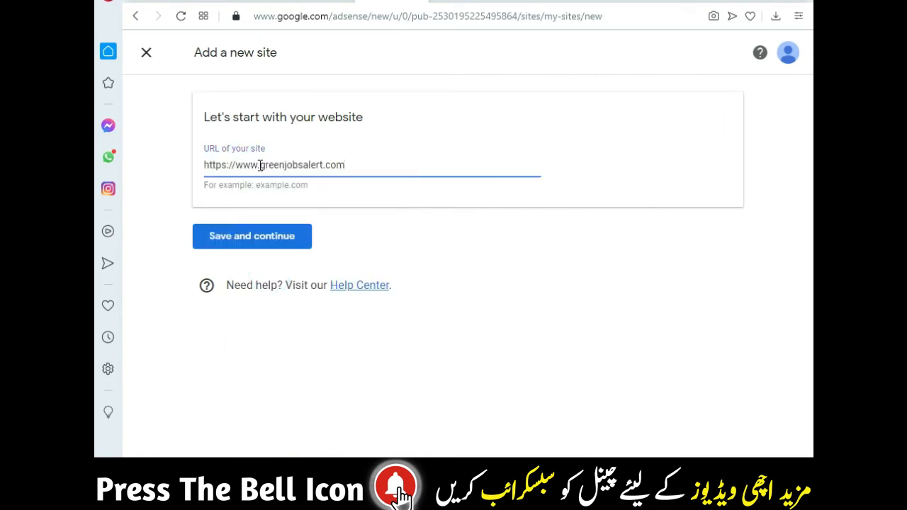
left_click_drag(260, 166, 203, 165)
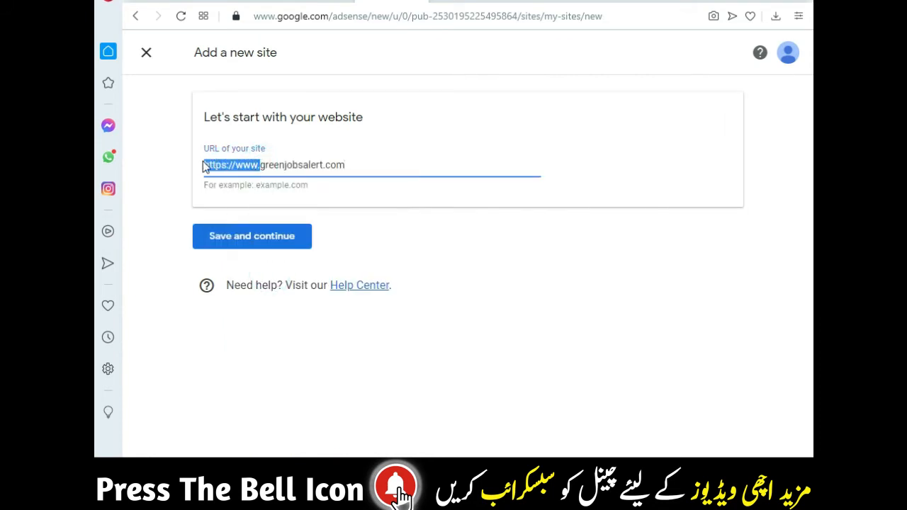
key("BackSpace")
left_click(235, 185)
left_click(256, 184)
left_click(329, 190)
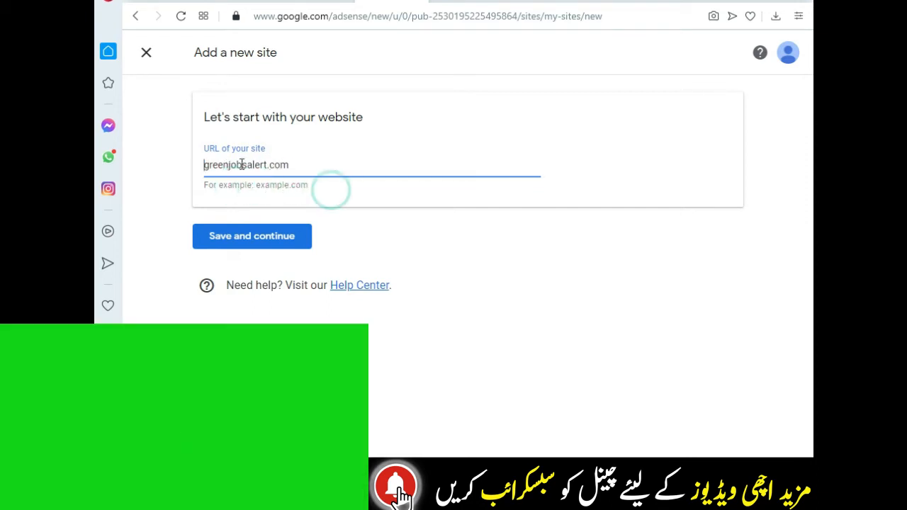
left_click(203, 165)
left_click_drag(203, 164, 296, 171)
left_click(301, 181)
left_click(283, 241)
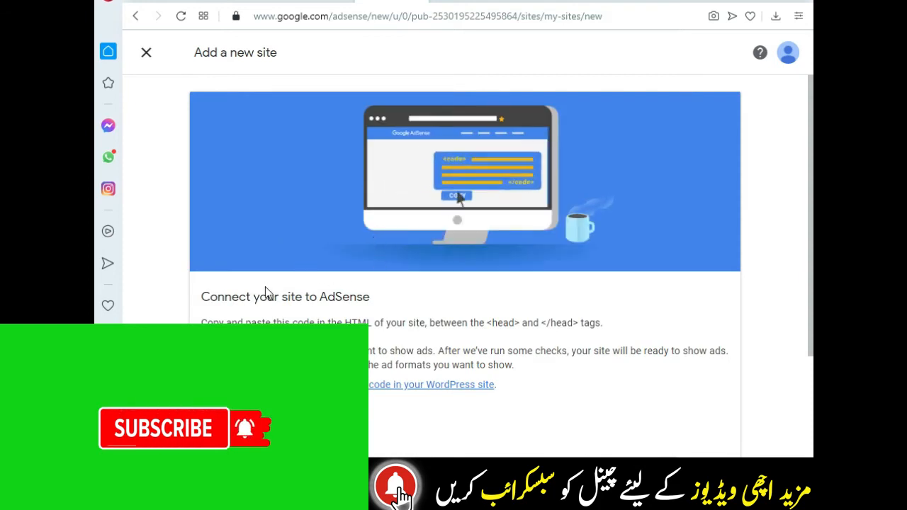
Read through the Connect your site to AdSense page and its unknown-blog notice
scroll(249, 229, "down", 2)
left_click_drag(204, 157, 374, 159)
left_click(376, 157)
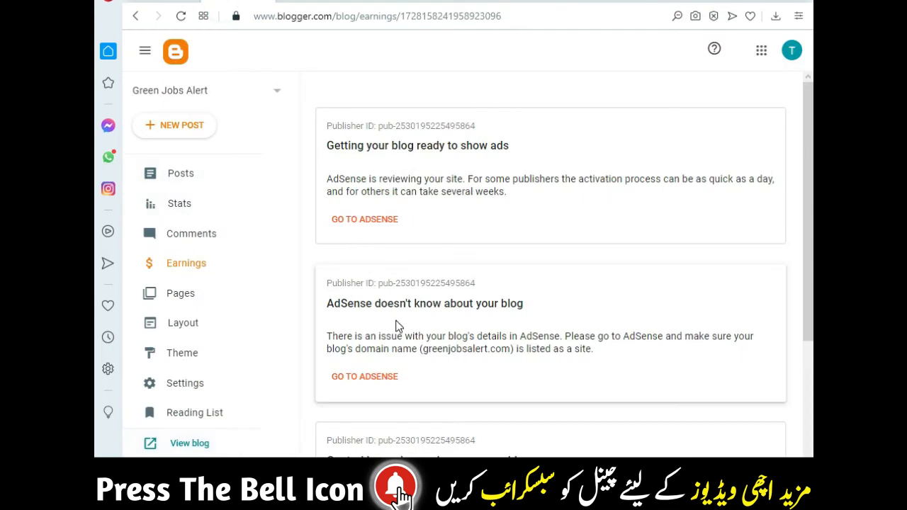
scroll(397, 324, "down", 1)
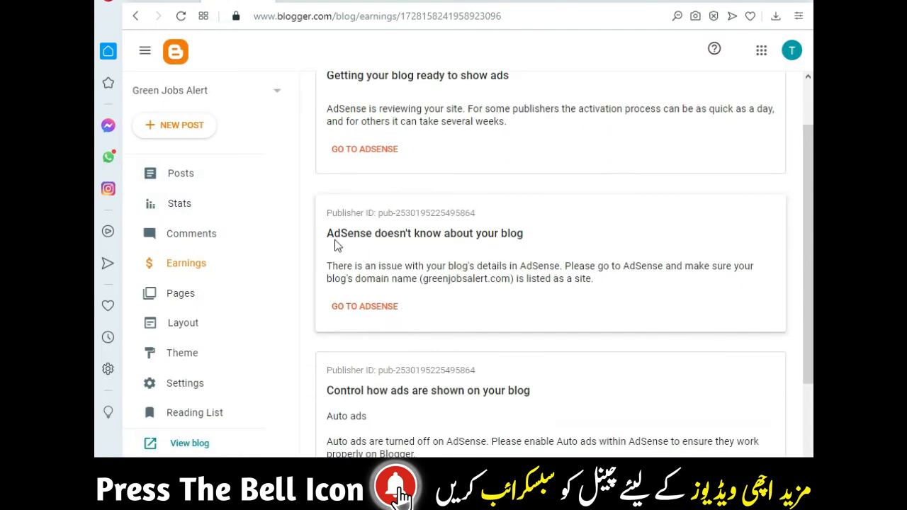
left_click_drag(330, 234, 533, 238)
left_click(533, 233)
scroll(492, 298, "down", 1)
scroll(489, 296, "up", 2)
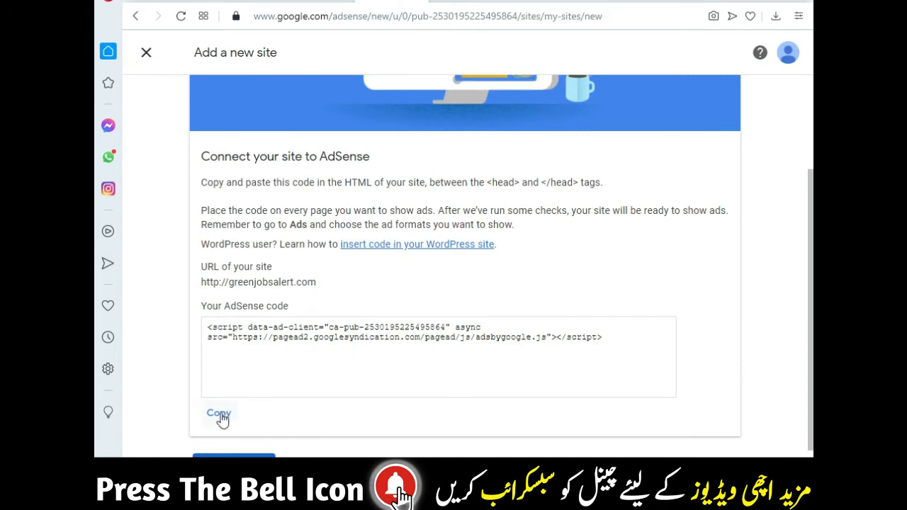
Copy the AdSense script code for greenjobsalert.com to the clipboard
left_click(220, 416)
left_click(219, 415)
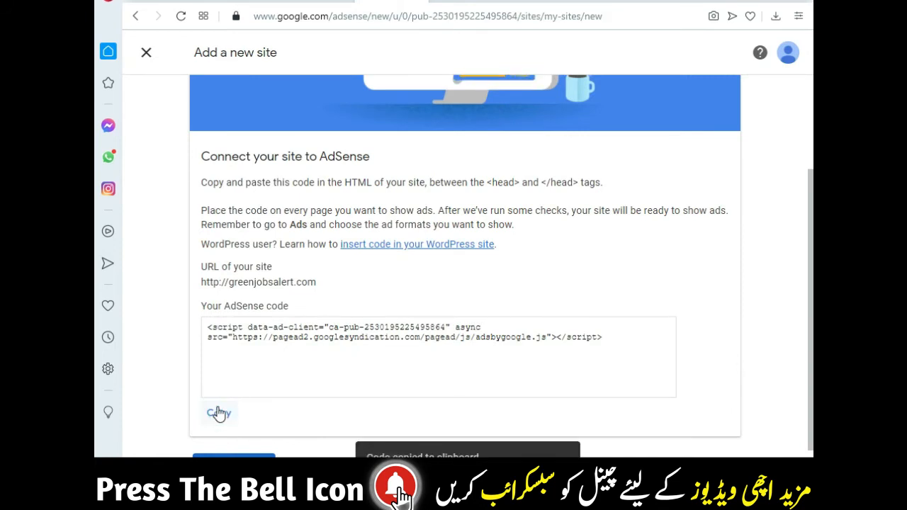
scroll(218, 411, "up", 2)
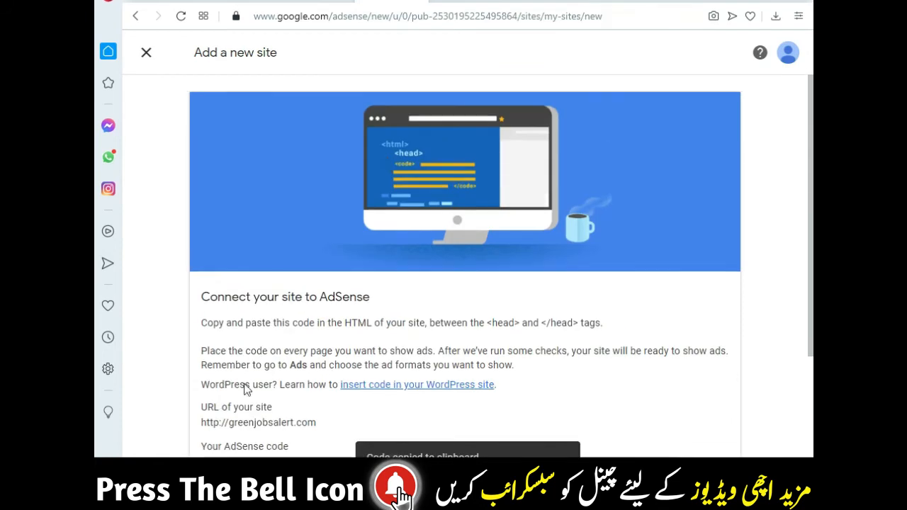
scroll(330, 320, "down", 1)
scroll(329, 323, "down", 1)
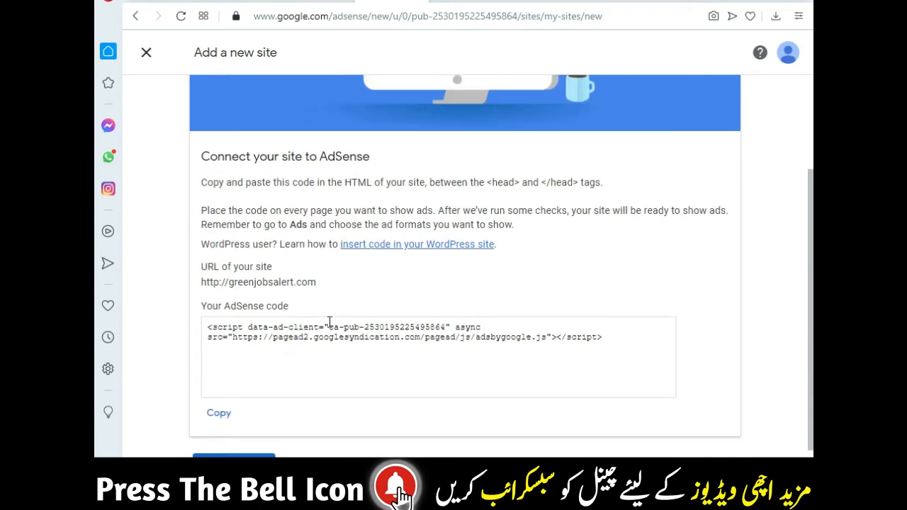
scroll(330, 322, "up", 2)
scroll(330, 320, "down", 1)
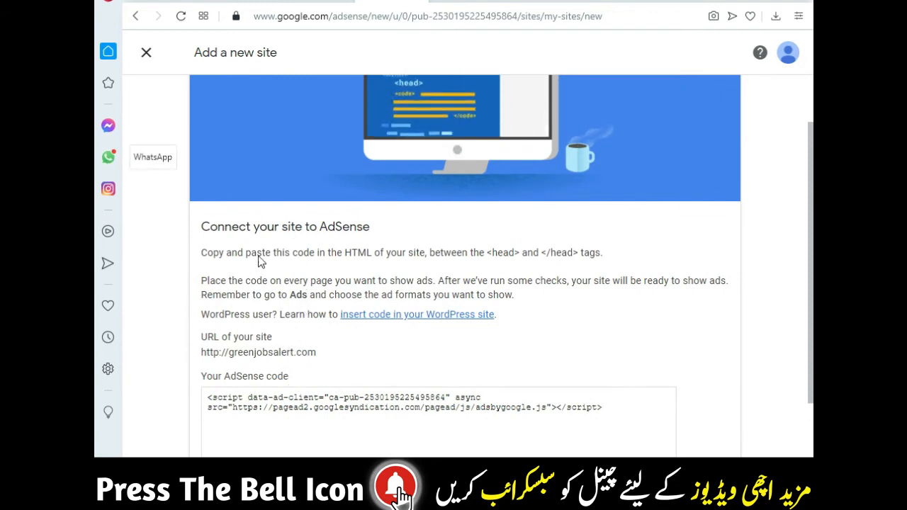
scroll(303, 367, "down", 2)
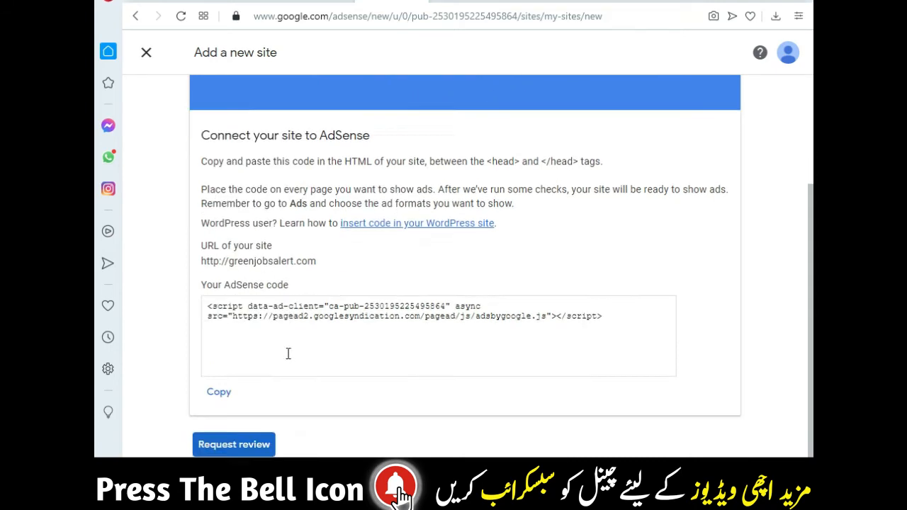
left_click(219, 351)
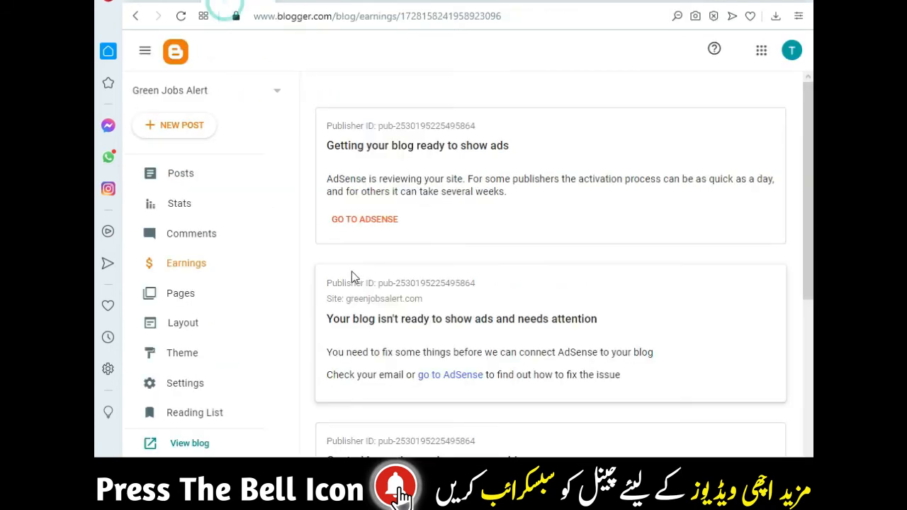
Paste the AdSense script on a new line after <head> in the theme HTML and save it
left_click(204, 355)
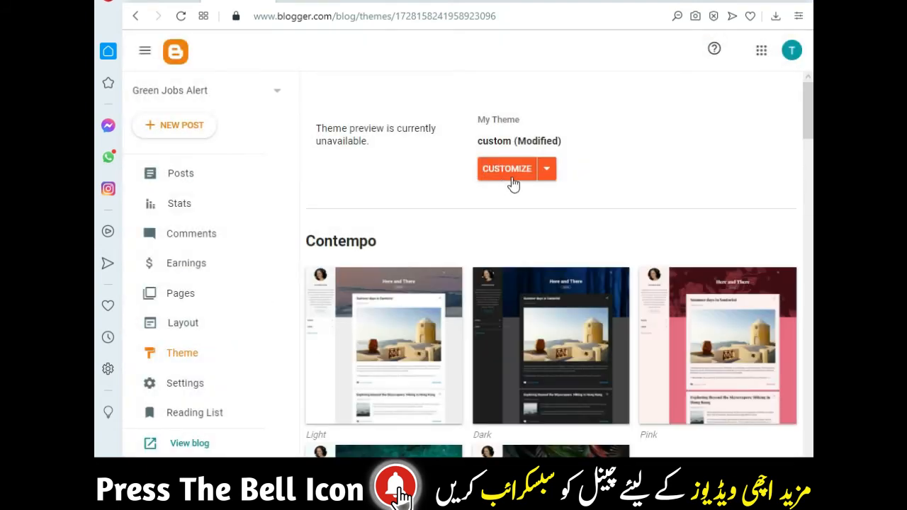
left_click(548, 171)
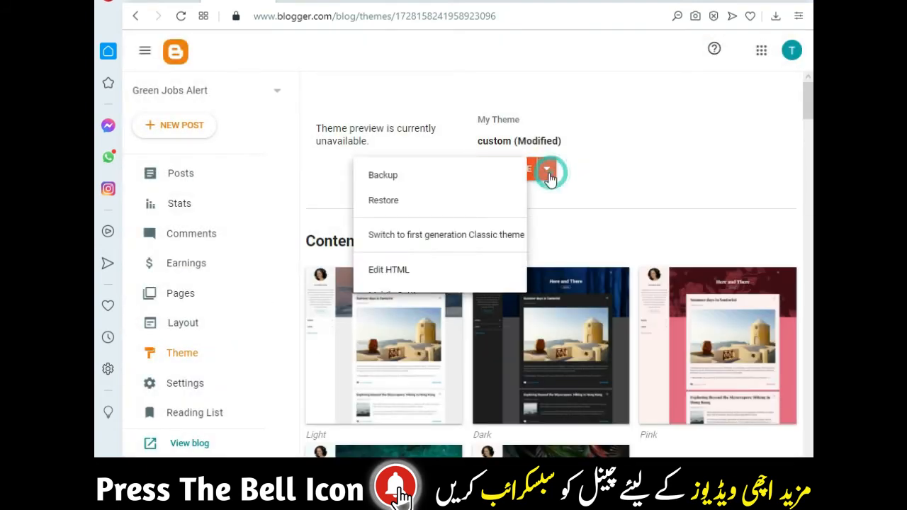
left_click(410, 275)
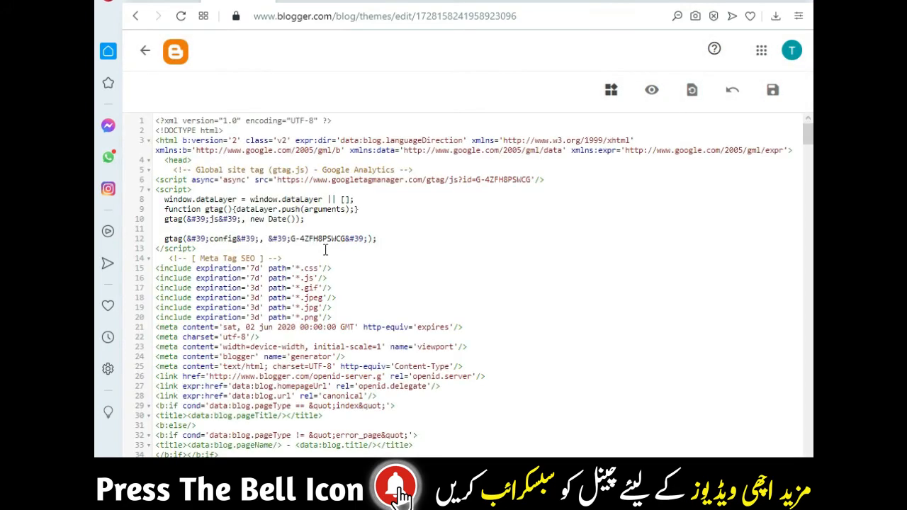
left_click(194, 161)
key("Return")
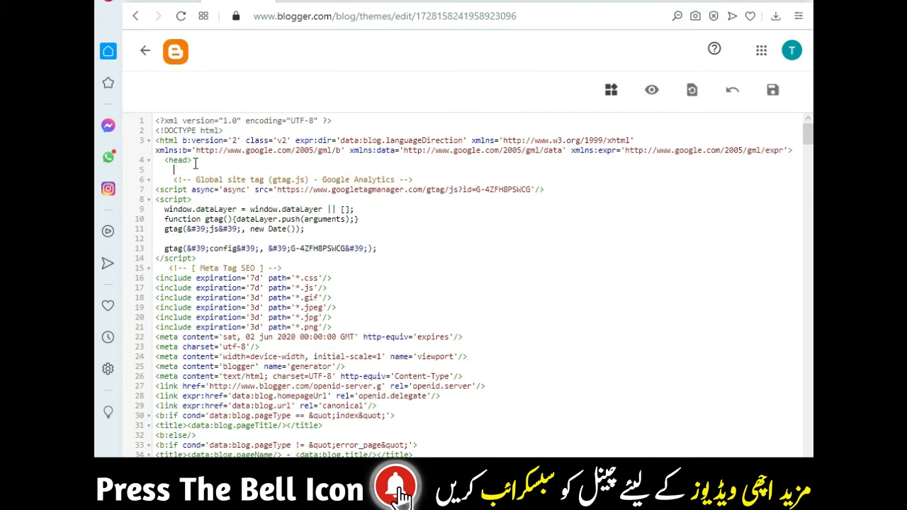
key("ctrl+v")
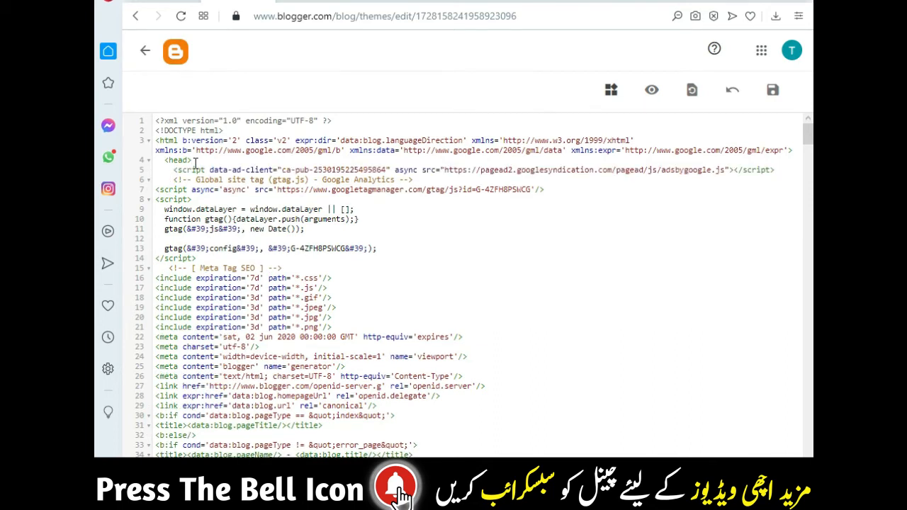
left_click(774, 90)
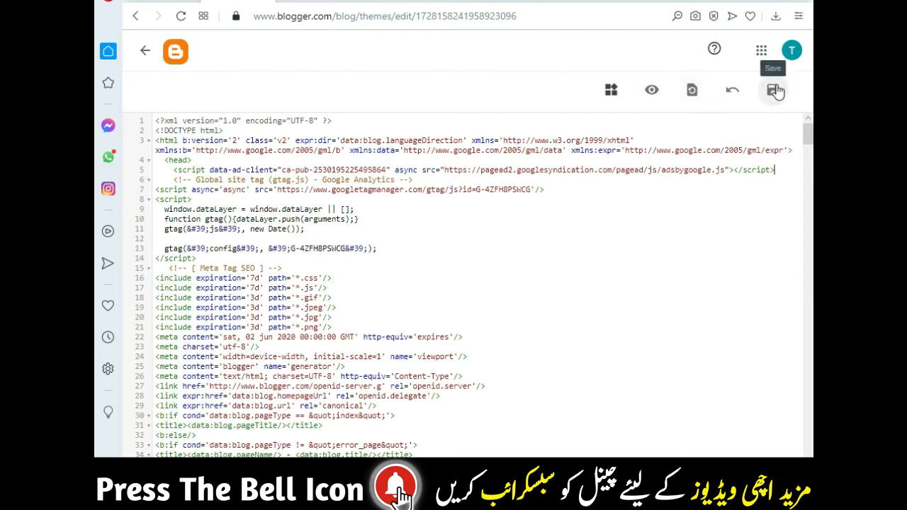
left_click(772, 93)
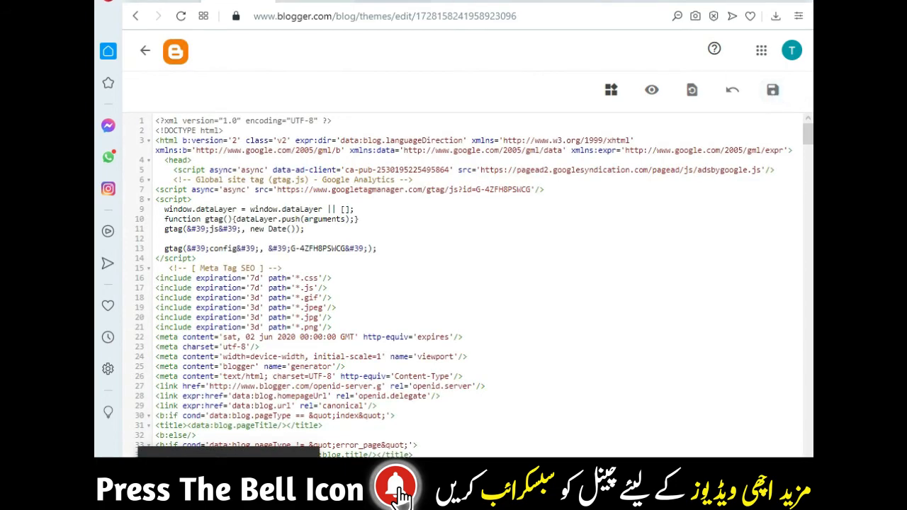
Request an AdSense review for greenjobsalert.com from the add-site page
left_click(368, 2)
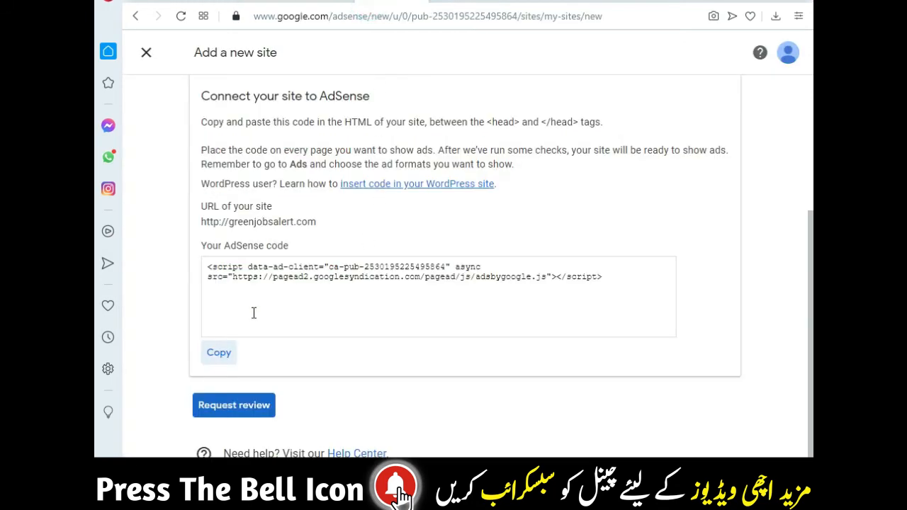
left_click(247, 414)
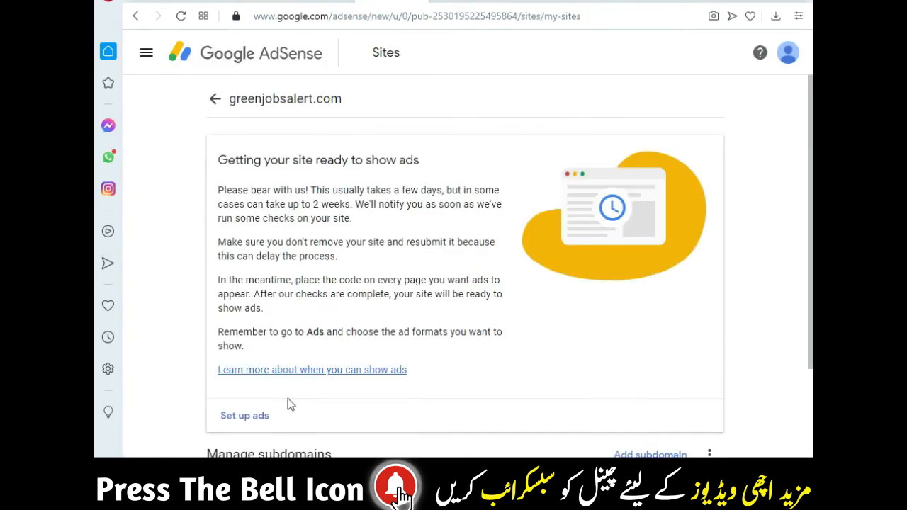
scroll(373, 374, "down", 2)
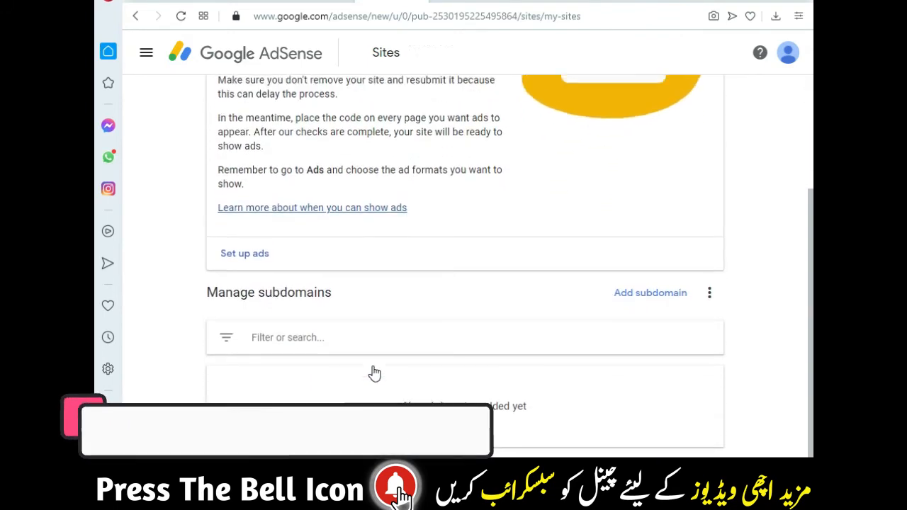
scroll(374, 374, "up", 2)
scroll(375, 373, "up", 1)
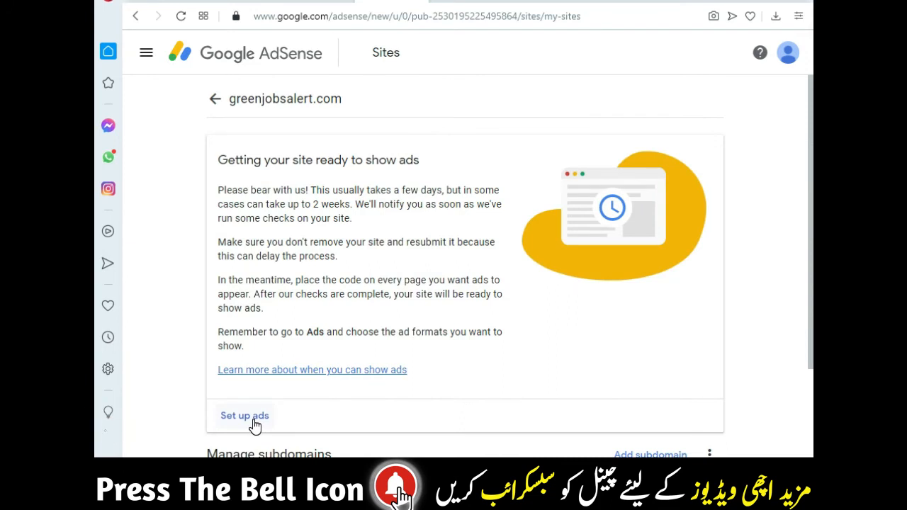
left_click(245, 416)
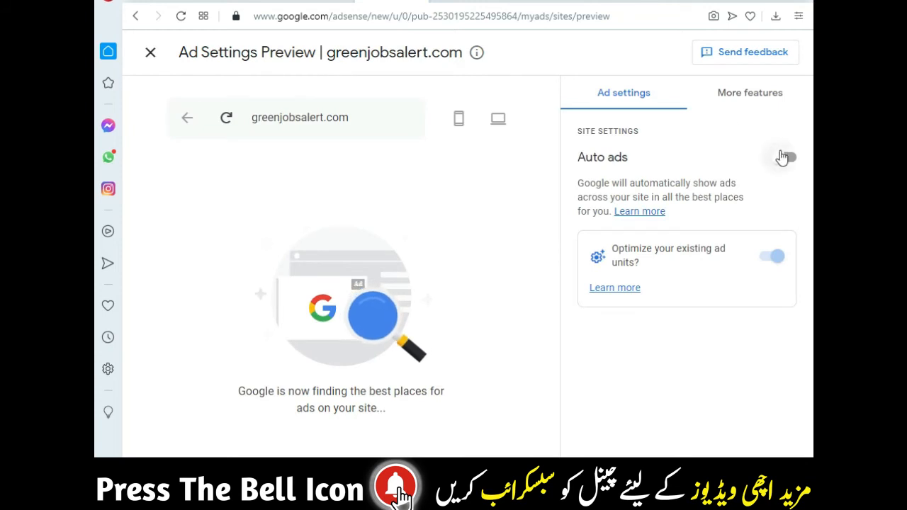
Turn on Auto ads and Matched content ads for greenjobsalert.com
left_click(783, 156)
left_click(714, 350)
scroll(713, 355, "down", 4)
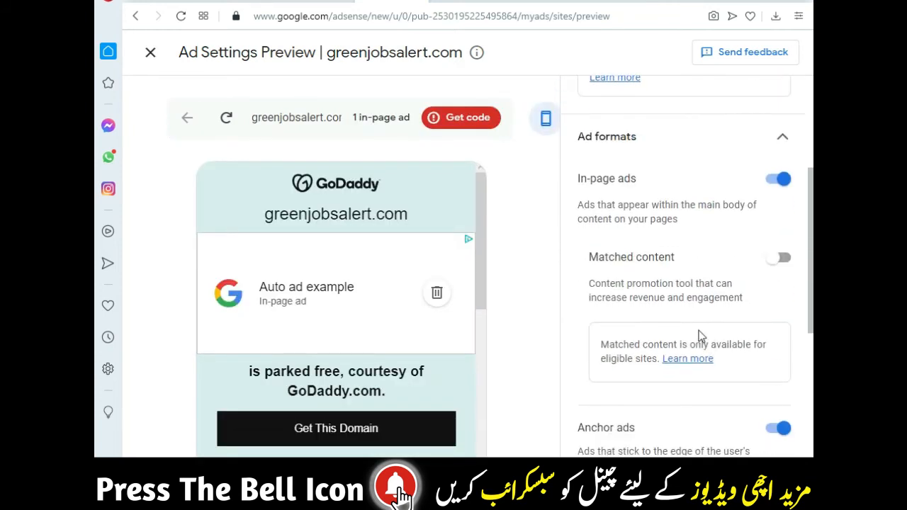
scroll(709, 330, "up", 1)
left_click(778, 259)
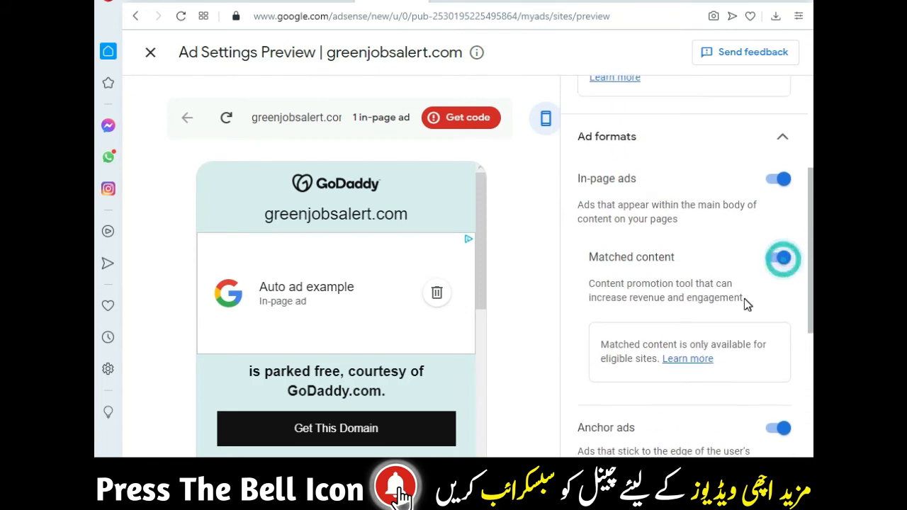
scroll(745, 298, "down", 2)
scroll(733, 318, "down", 2)
Apply the new ad settings to the site immediately
left_click(691, 411)
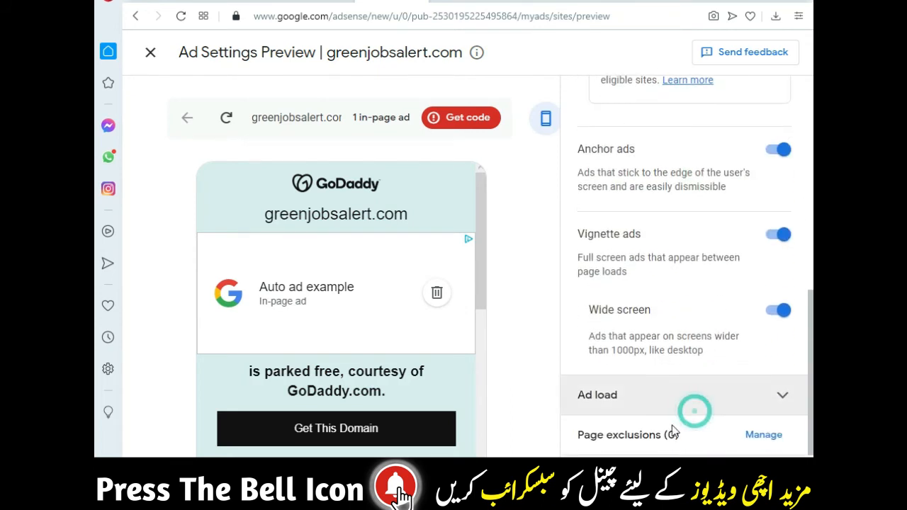
left_click(686, 401)
left_click(685, 402)
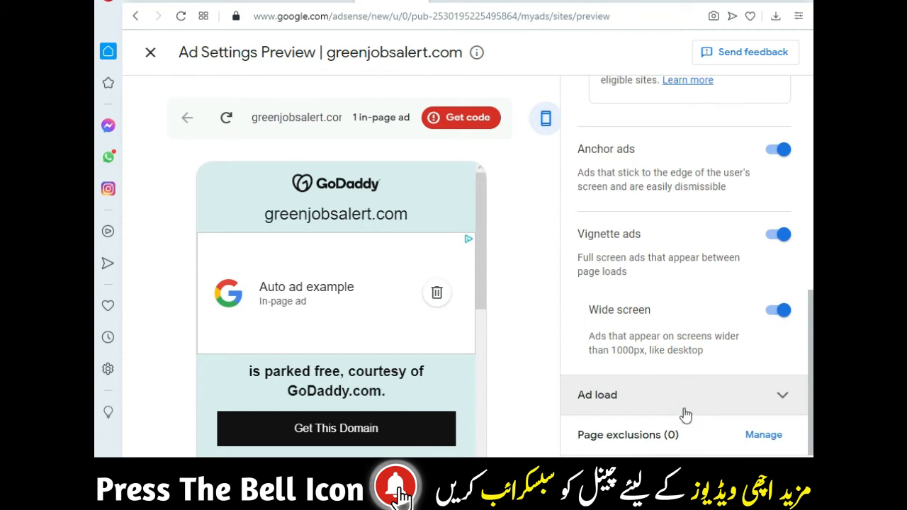
left_click(683, 468)
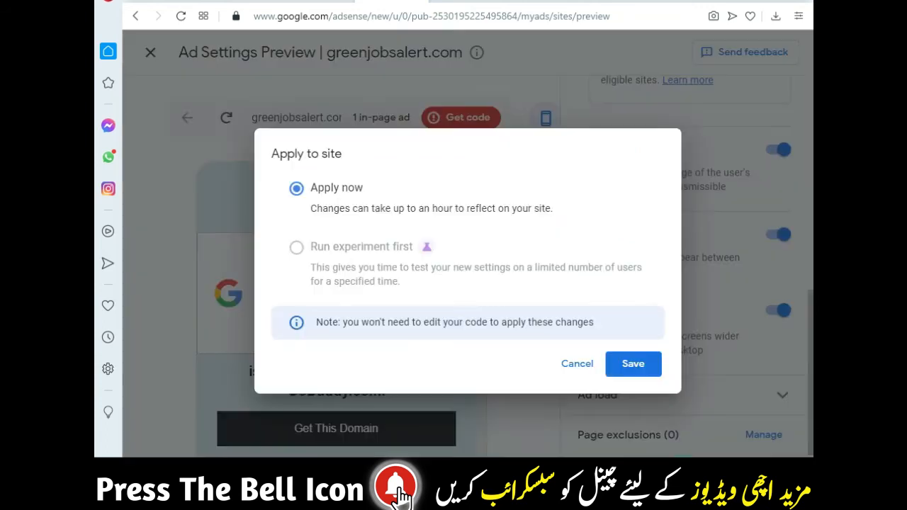
left_click(634, 365)
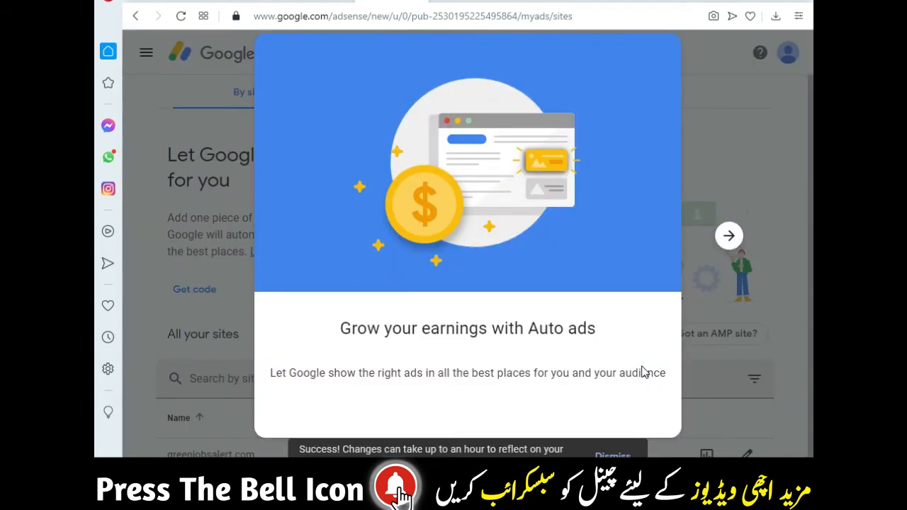
Finish the Auto ads introduction and copy the site's Auto ads code snippet
left_click(730, 239)
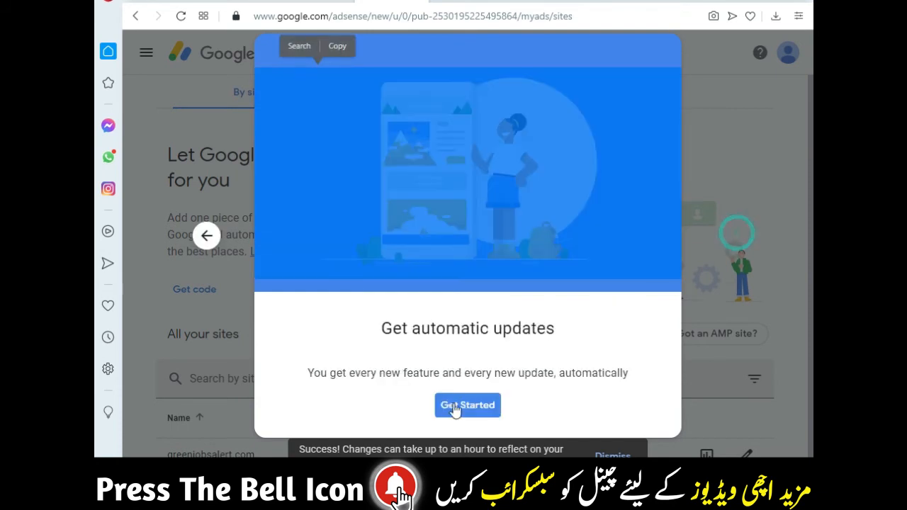
left_click(450, 409)
scroll(502, 364, "down", 1)
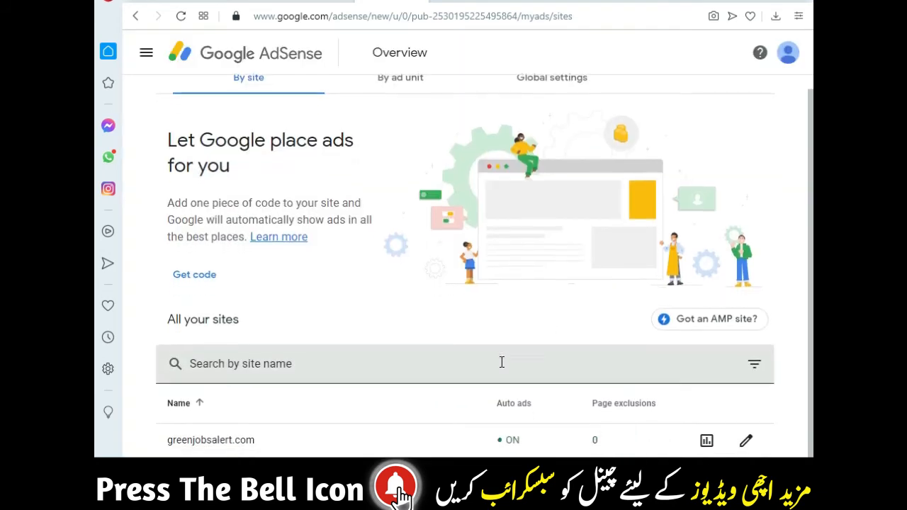
left_click(196, 280)
left_click(214, 259)
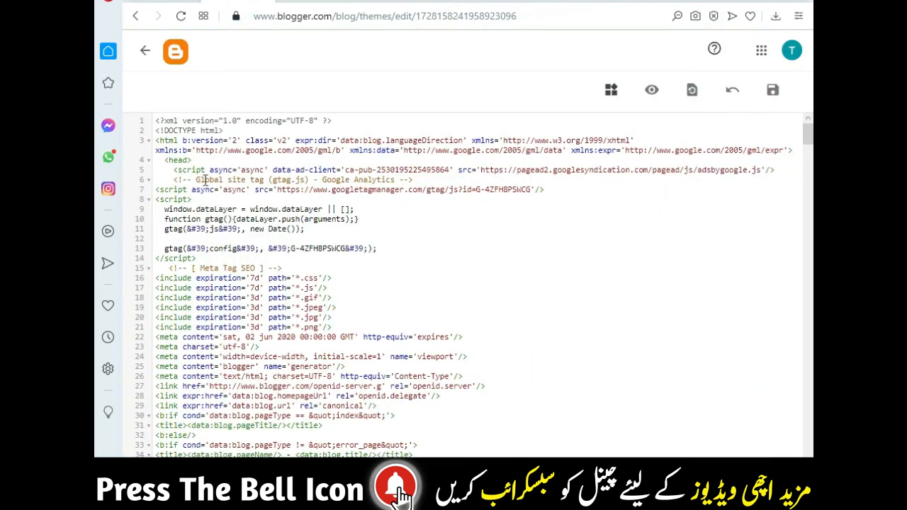
Paste the AdSense script on a new line after <head> and save the Blogger theme
left_click(199, 161)
key("Return")
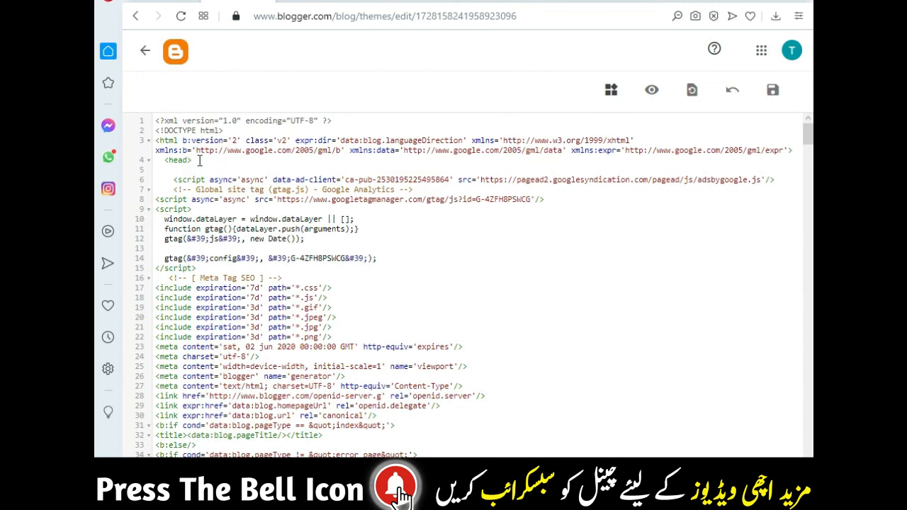
key("ctrl+v")
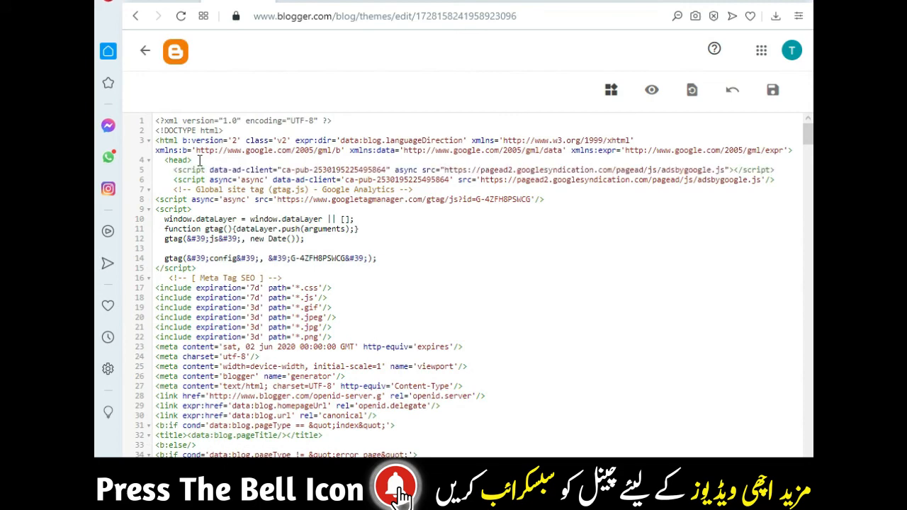
left_click(772, 91)
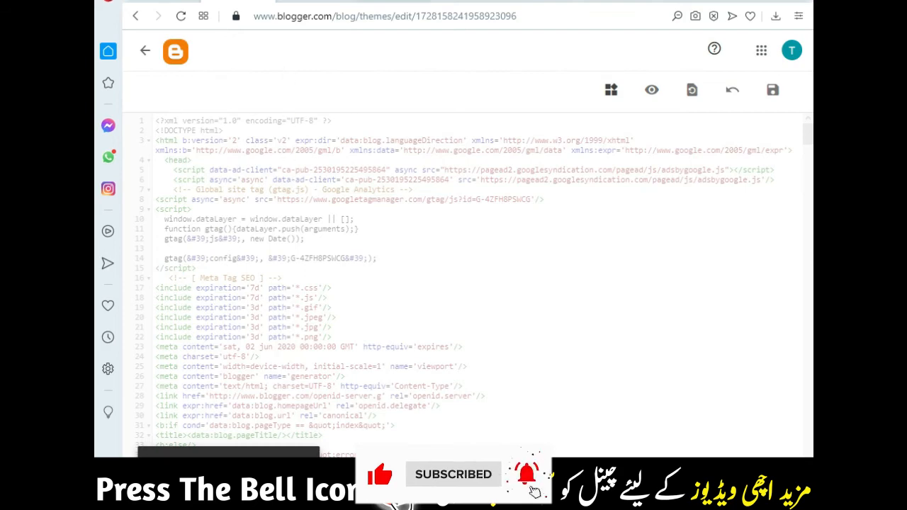
Close the AdSense code dialog and go to the AdSense Home page
left_click(369, 1)
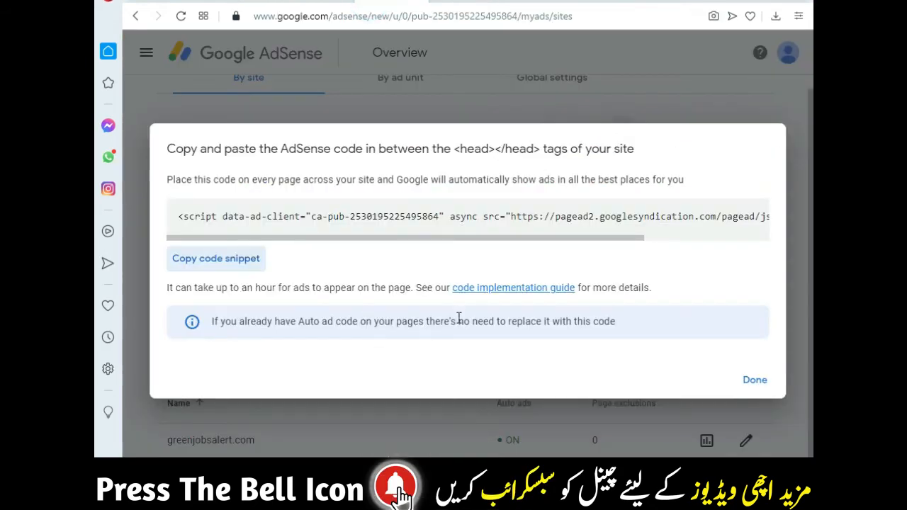
left_click(759, 380)
scroll(260, 85, "up", 1)
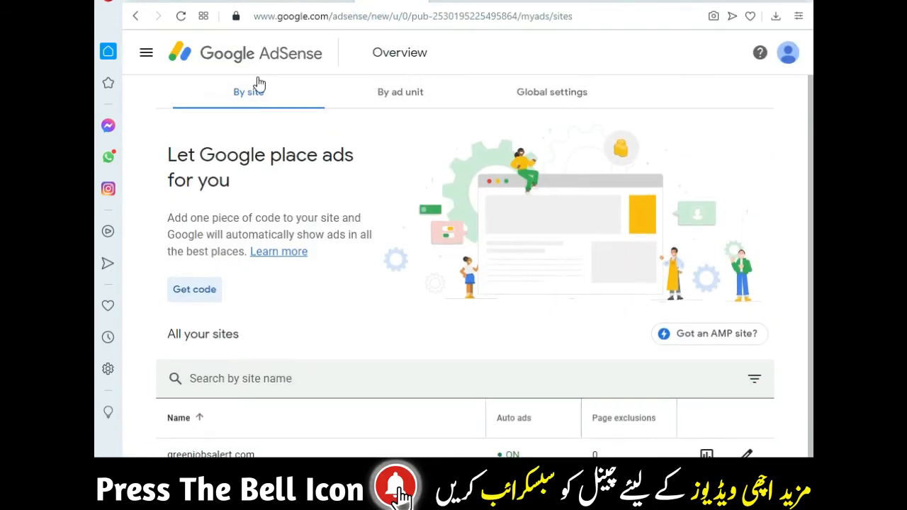
left_click(259, 58)
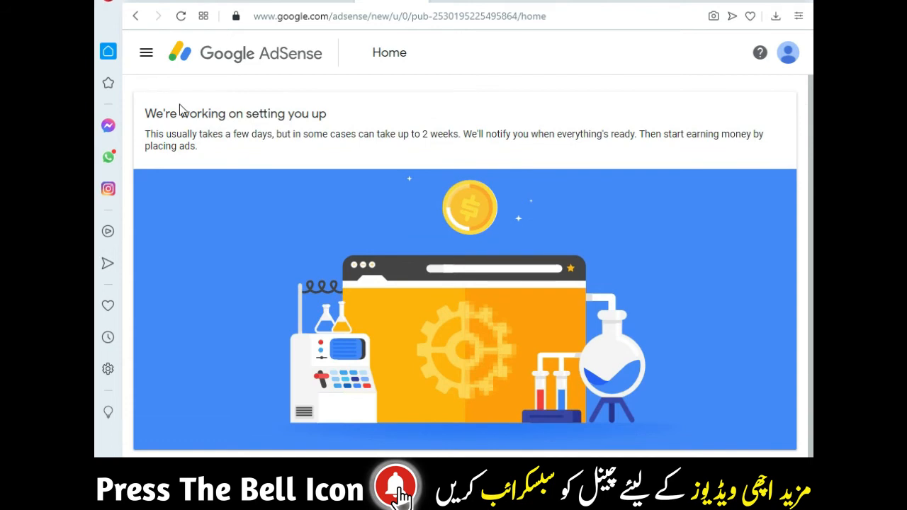
left_click(150, 109)
Highlight the setup waiting-time message and the 'Getting your blog ready to show ads' heading
left_click_drag(223, 152, 164, 128)
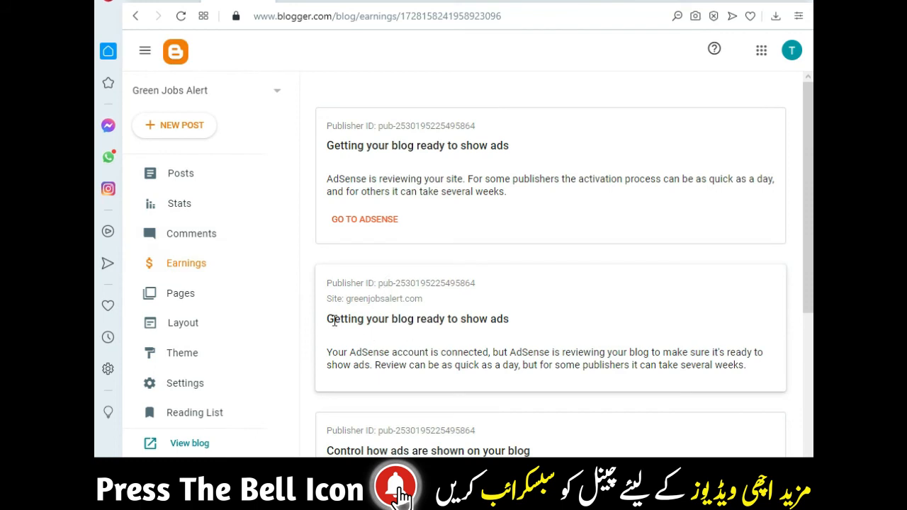
left_click_drag(326, 319, 524, 354)
left_click(525, 331)
left_click_drag(329, 317, 526, 320)
left_click(547, 320)
Read the connected-site review notice, then switch to the YouTube channel's Videos page
scroll(488, 347, "down", 5)
scroll(493, 358, "up", 5)
left_click_drag(318, 283, 735, 387)
left_click(754, 376)
scroll(564, 358, "down", 3)
scroll(560, 359, "up", 3)
scroll(564, 359, "down", 2)
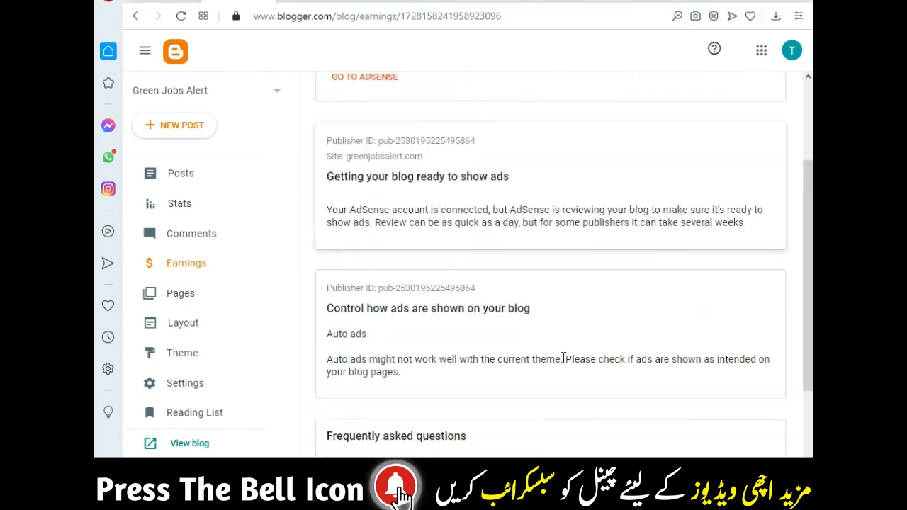
scroll(564, 358, "down", 2)
scroll(563, 362, "up", 4)
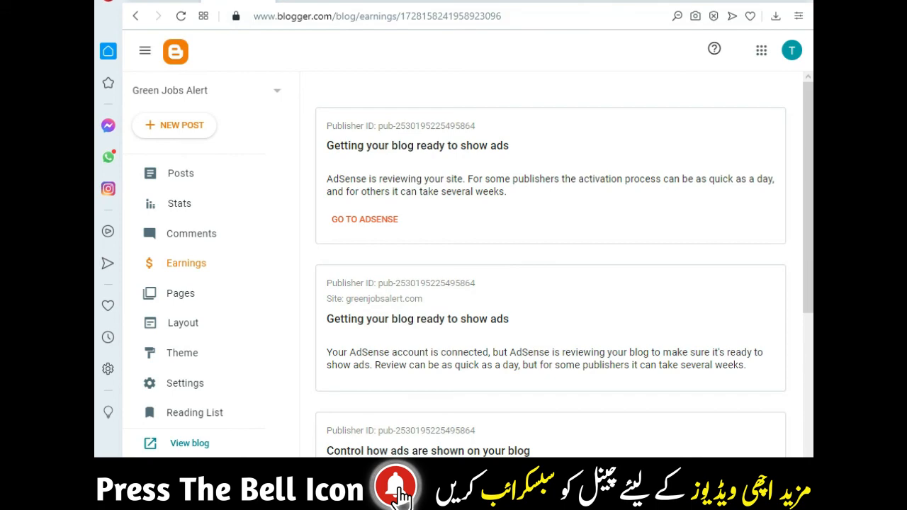
left_click(157, 2)
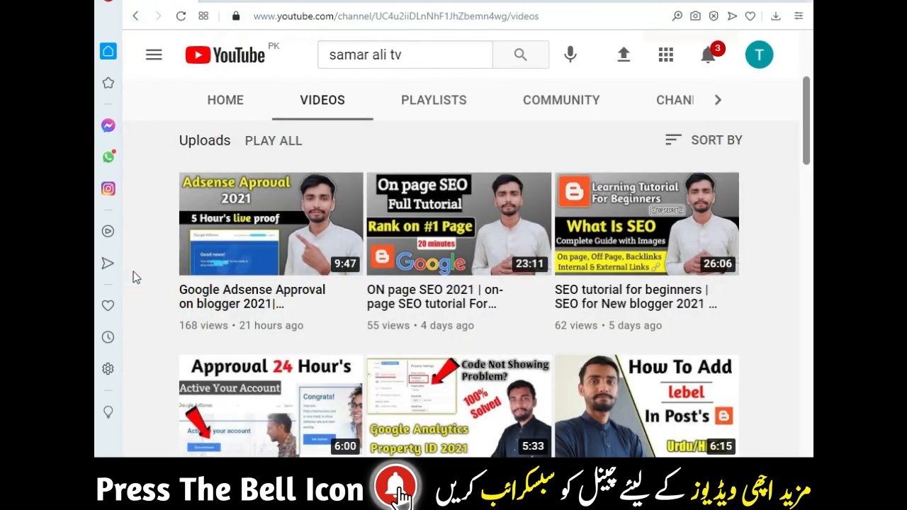
Subscribe to the YouTube channel with notifications set to All
scroll(141, 273, "up", 3)
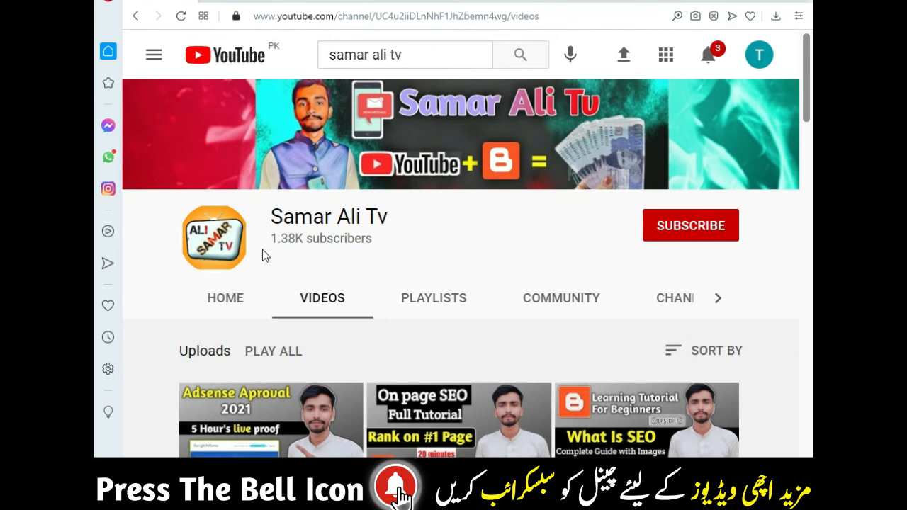
left_click_drag(272, 241, 333, 241)
left_click(437, 242)
left_click(707, 238)
left_click(726, 228)
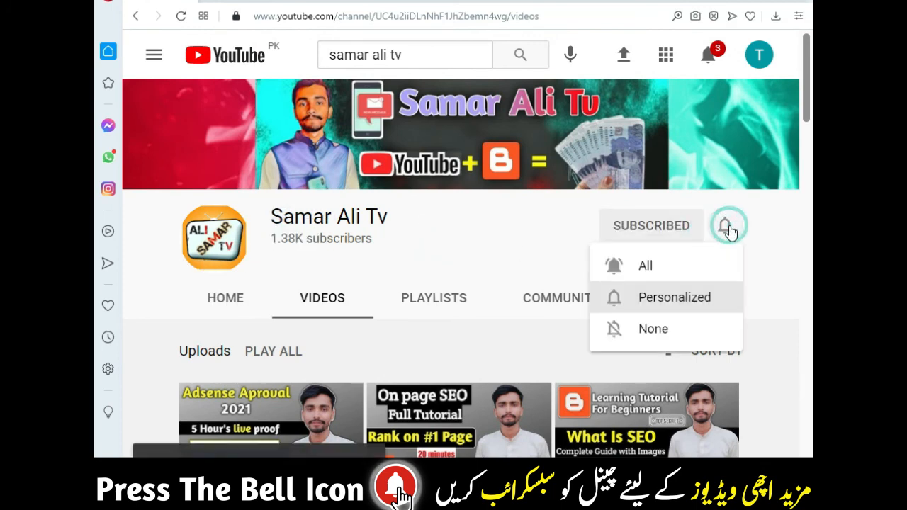
left_click(700, 272)
Browse the channel's videos, then open WhatsApp in the browser side panel
scroll(131, 356, "down", 3)
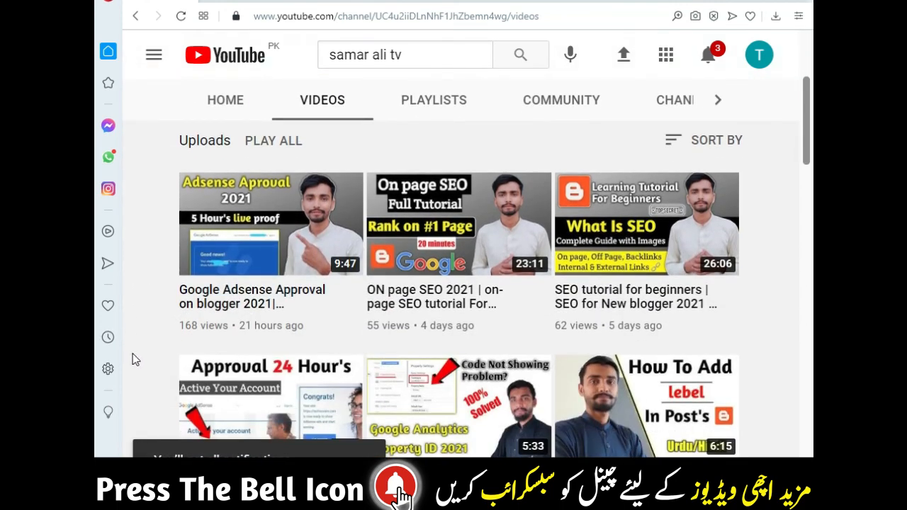
scroll(137, 360, "down", 1)
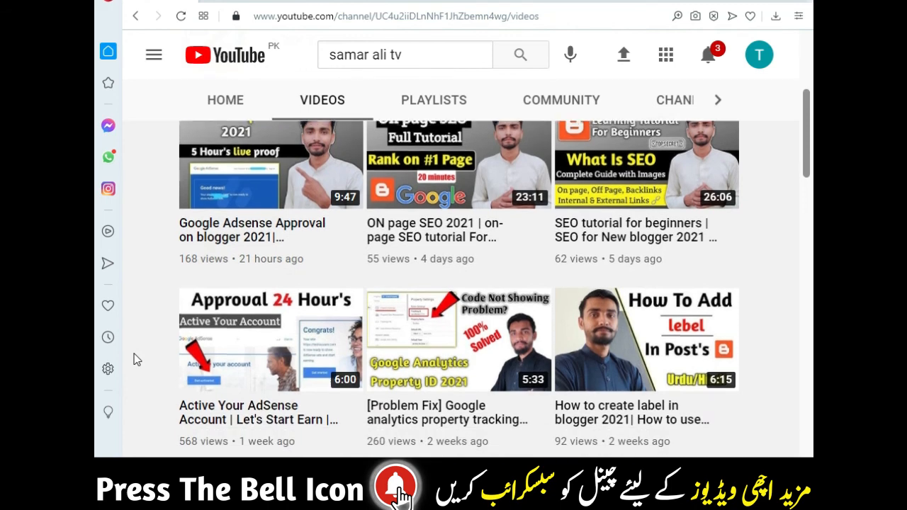
scroll(135, 354, "down", 2)
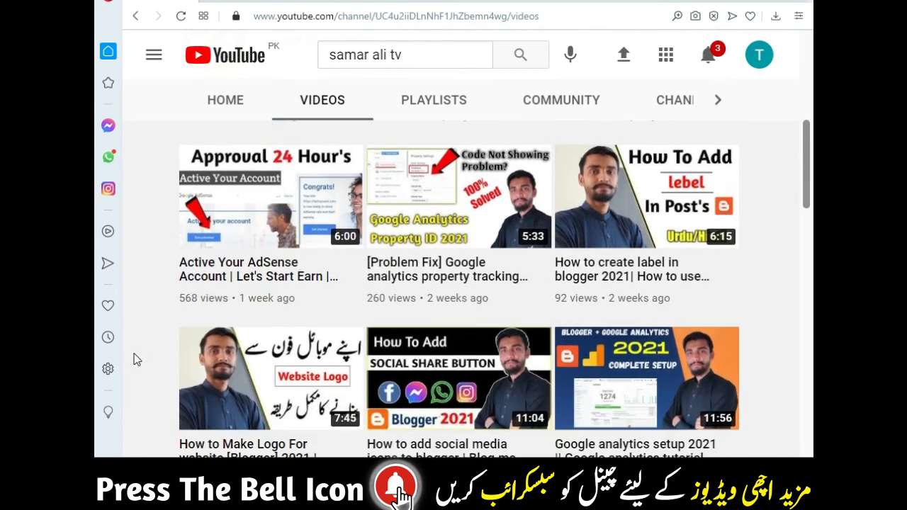
scroll(136, 358, "up", 4)
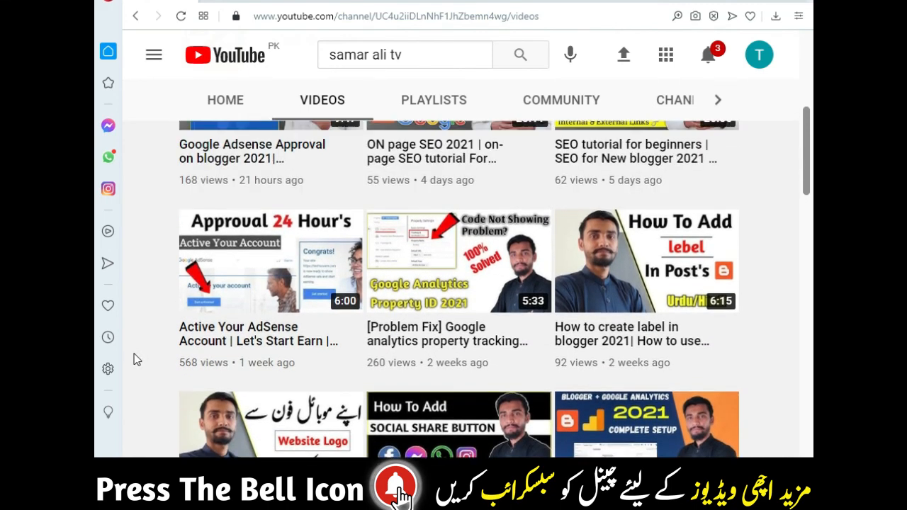
scroll(137, 360, "up", 2)
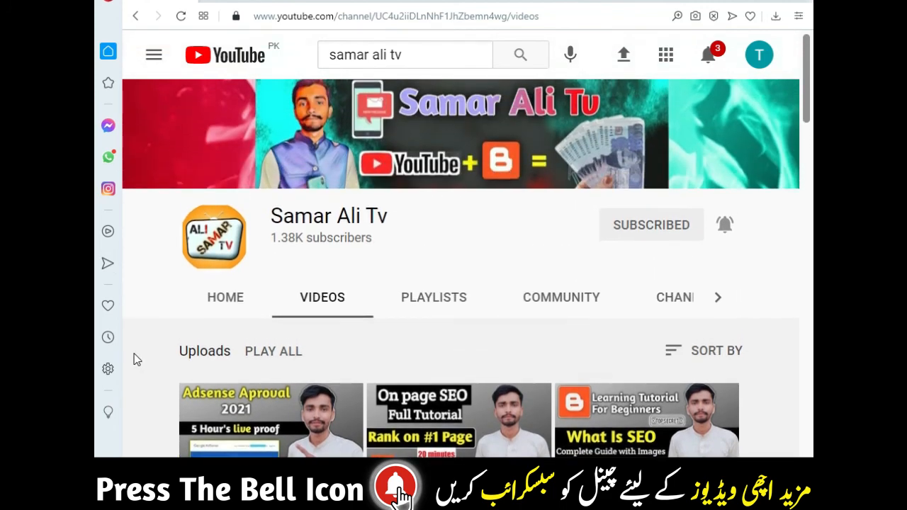
scroll(137, 360, "down", 3)
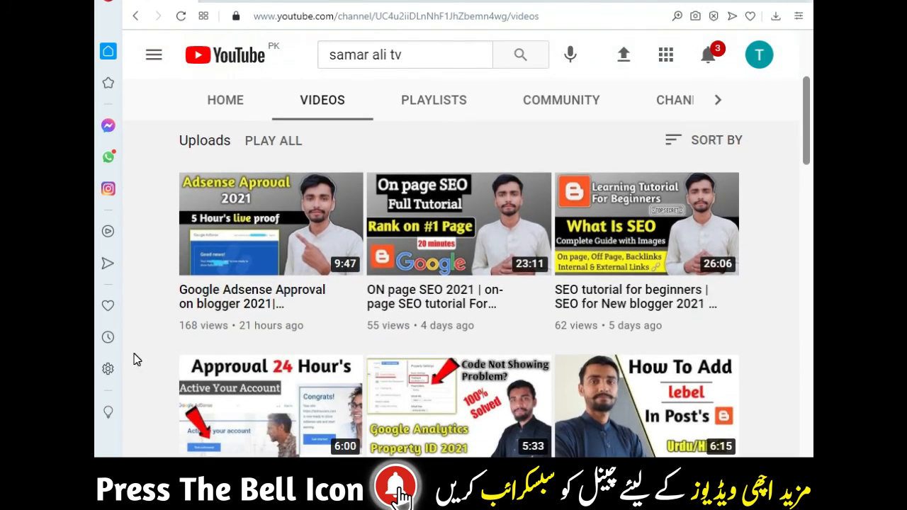
scroll(136, 360, "up", 3)
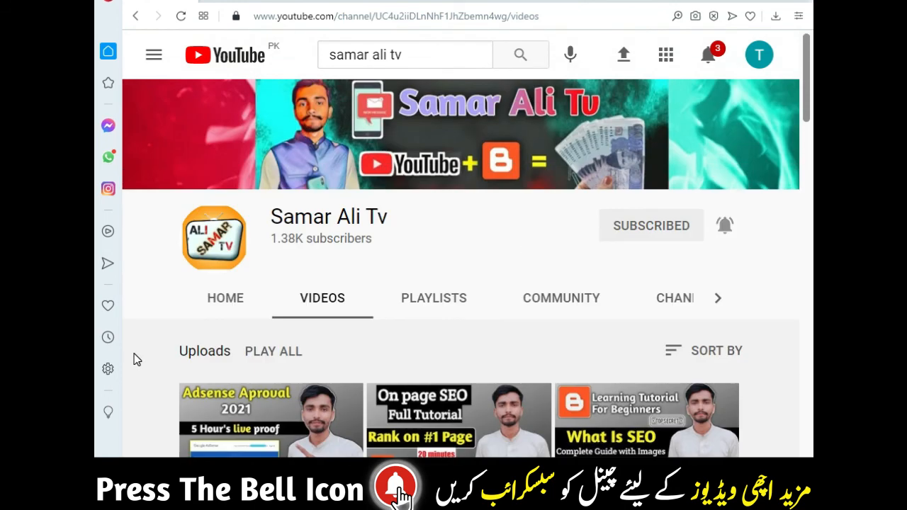
left_click_drag(271, 224, 397, 223)
left_click(395, 222)
left_click_drag(383, 216, 271, 216)
left_click(97, 239)
left_click(110, 163)
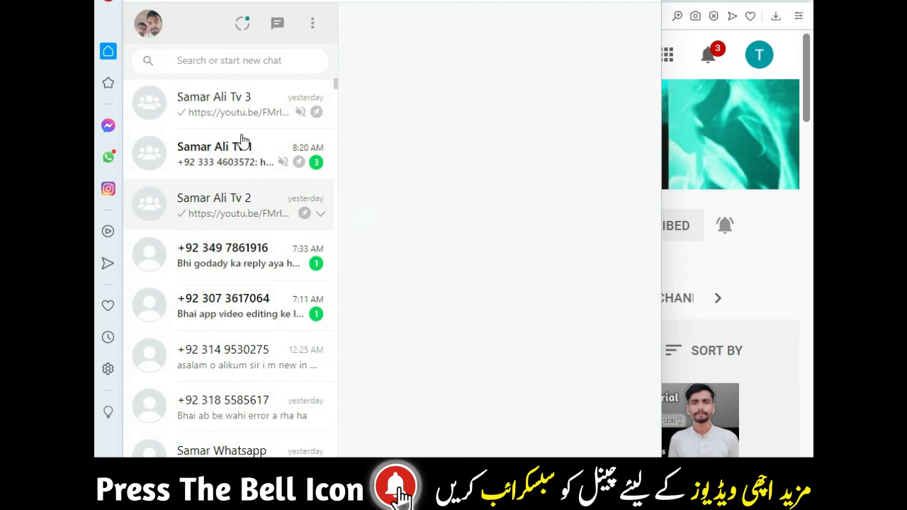
Open the unread group chat in WhatsApp, then dismiss the panel back to YouTube
left_click(237, 145)
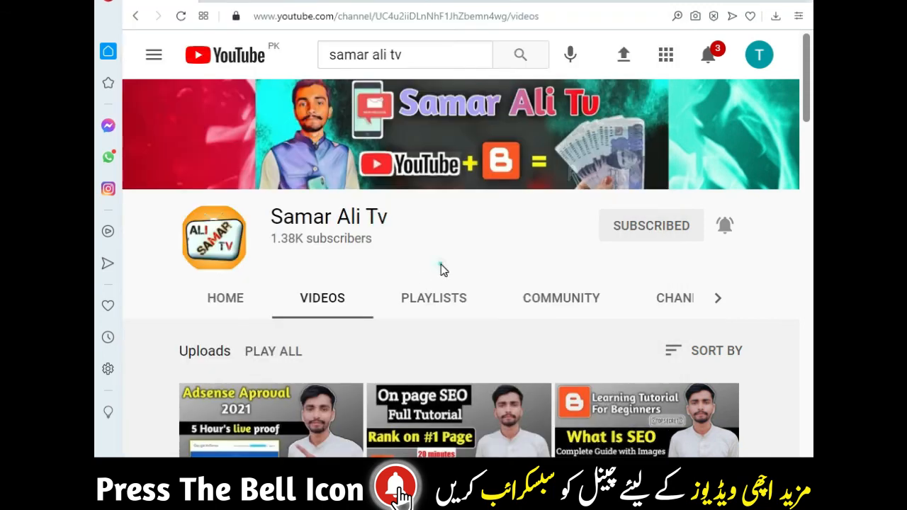
left_click(441, 265)
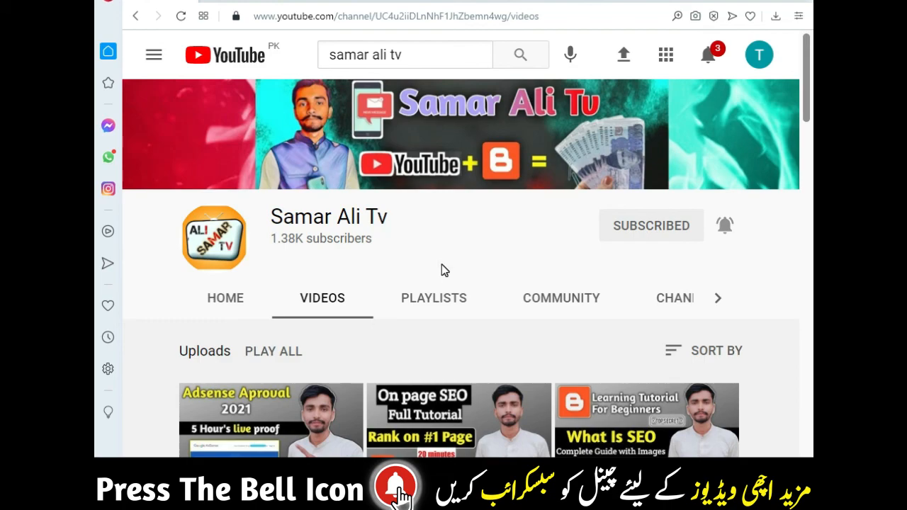